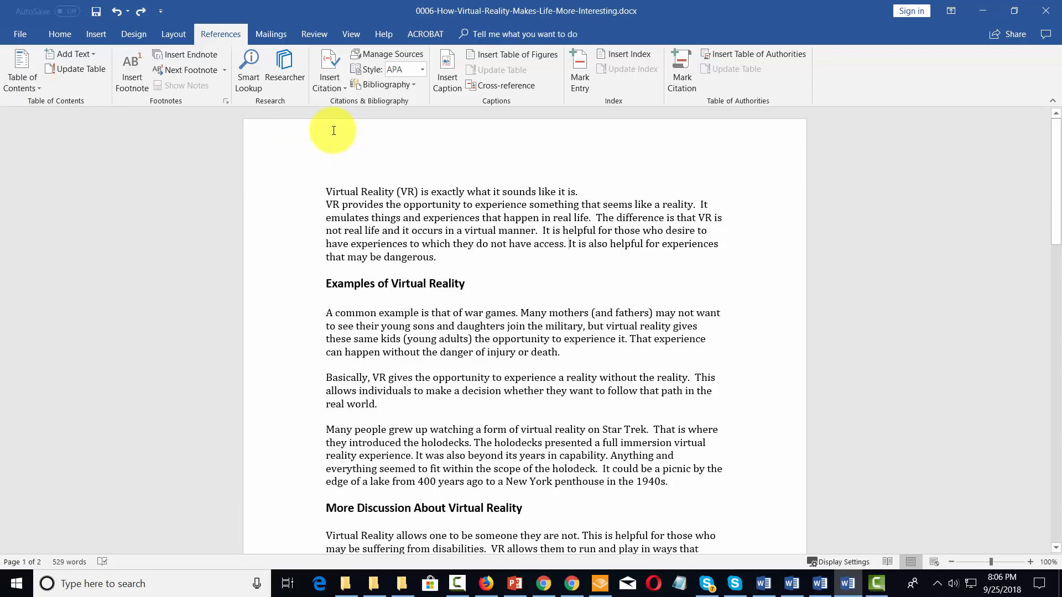
Update the Heading 1 style to match the formatting of the "Examples of Virtual Reality" heading
{"action": "left_click", "coordinate": [61, 34]}
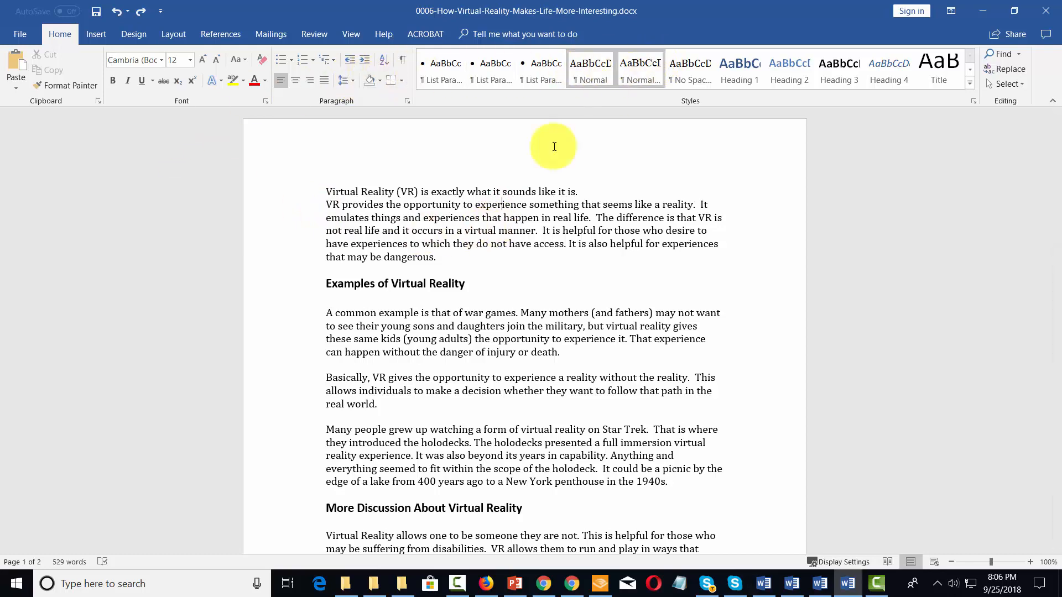
{"action": "left_click", "coordinate": [418, 340]}
{"action": "scroll", "coordinate": [418, 346], "scroll_direction": "down", "scroll_amount": 2}
{"action": "scroll", "coordinate": [411, 420], "scroll_direction": "up", "scroll_amount": 2}
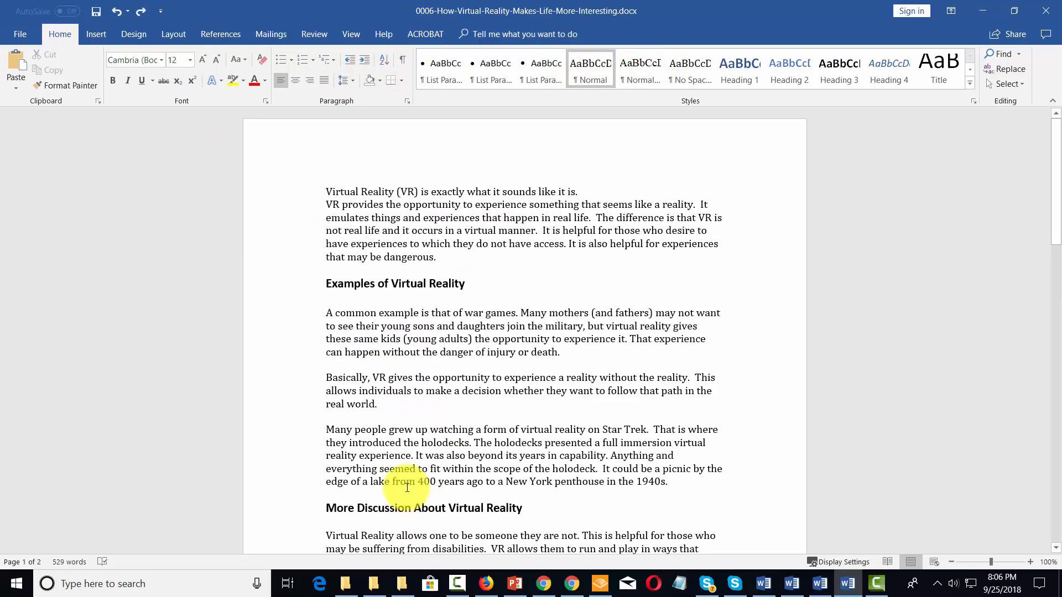
{"action": "left_click", "coordinate": [407, 279]}
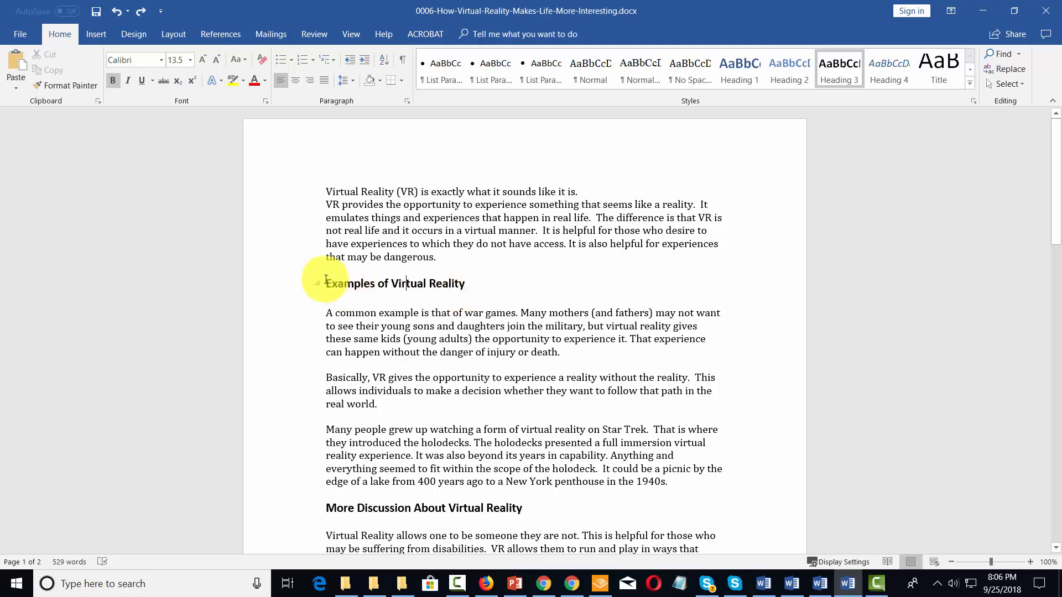
{"action": "left_click_drag", "start_coordinate": [325, 281], "coordinate": [463, 284]}
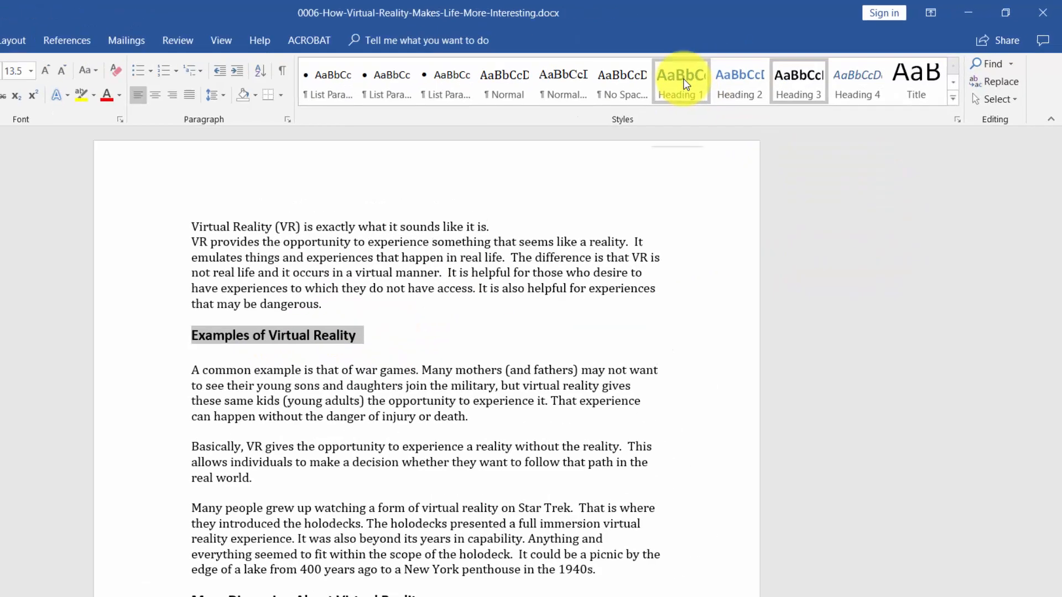
{"action": "right_click", "coordinate": [742, 69]}
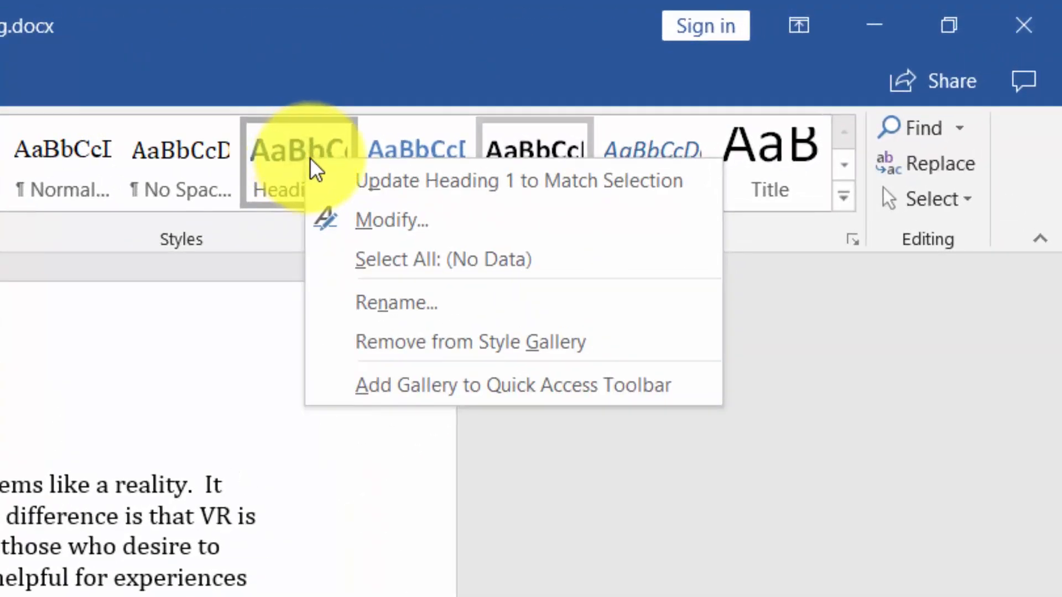
{"action": "left_click", "coordinate": [370, 182]}
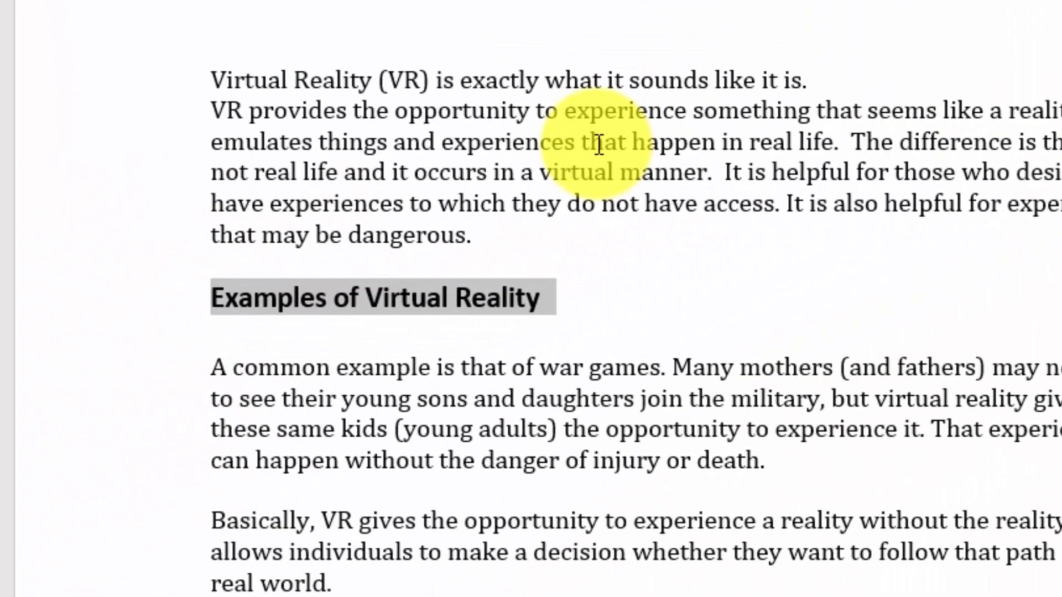
{"action": "left_click", "coordinate": [815, 124]}
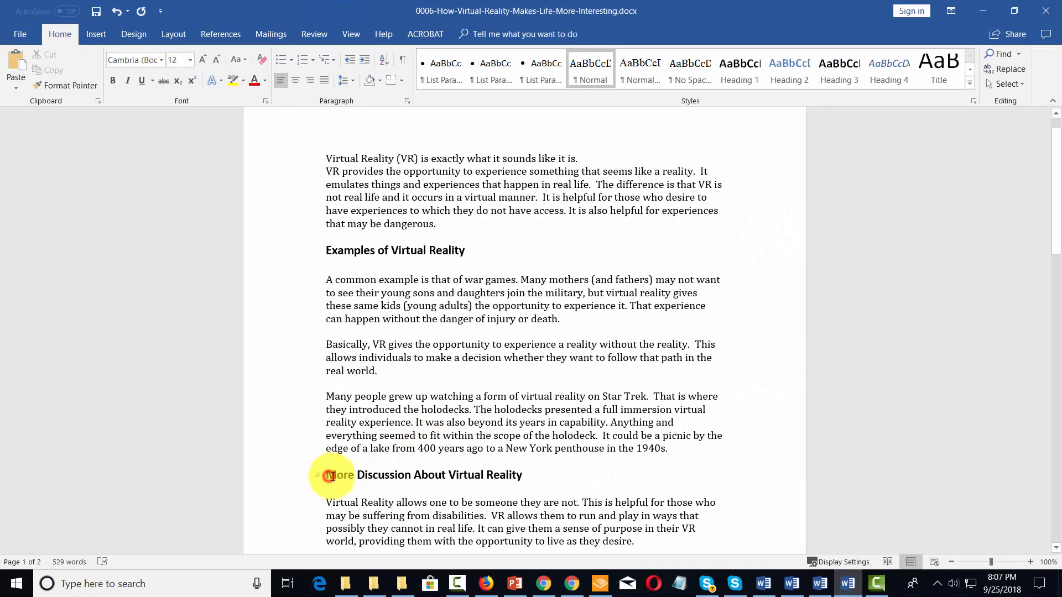
Apply the Heading 1 style to the "More Discussion About Virtual Reality" heading
{"action": "left_click_drag", "start_coordinate": [327, 475], "coordinate": [509, 475]}
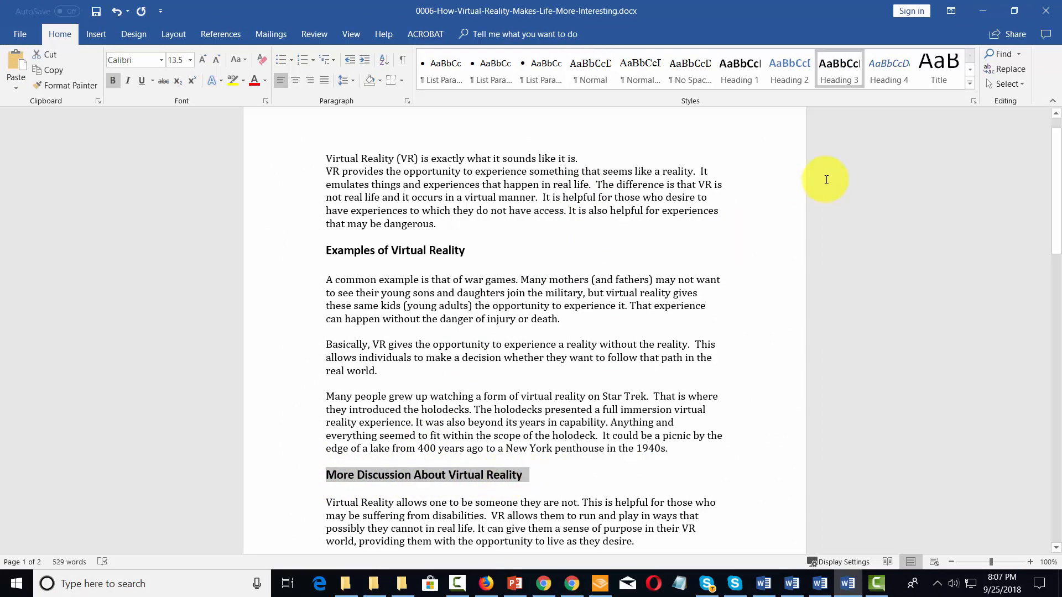
{"action": "left_click", "coordinate": [741, 68]}
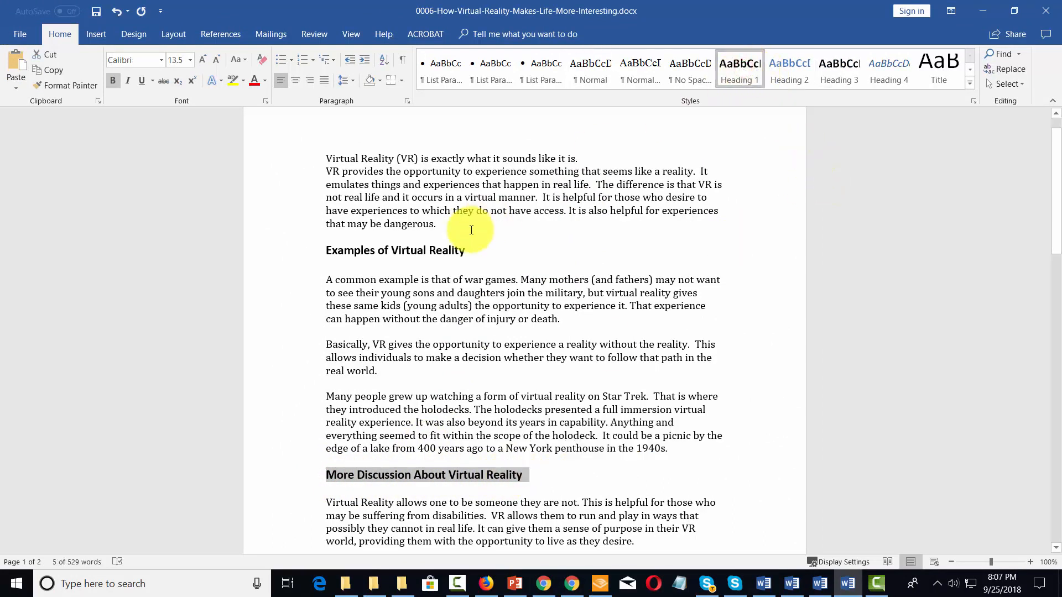
Insert a blank line between the document's opening sentence and the paragraph that begins "VR provides the opportunity"
{"action": "scroll", "coordinate": [481, 224], "scroll_direction": "down", "scroll_amount": 18}
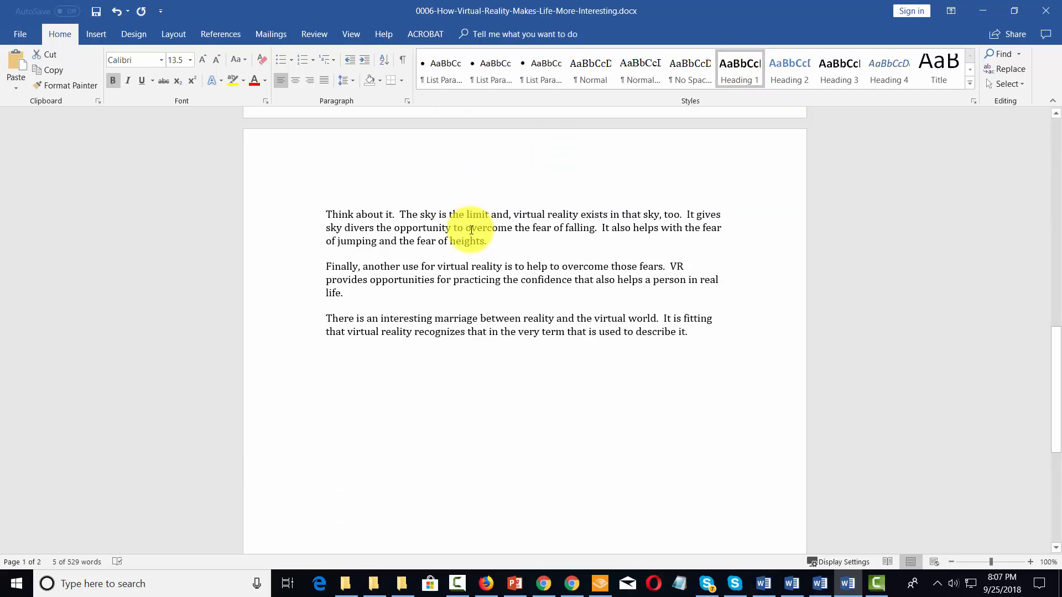
{"action": "scroll", "coordinate": [471, 230], "scroll_direction": "up", "scroll_amount": 15}
{"action": "scroll", "coordinate": [471, 230], "scroll_direction": "up", "scroll_amount": 3}
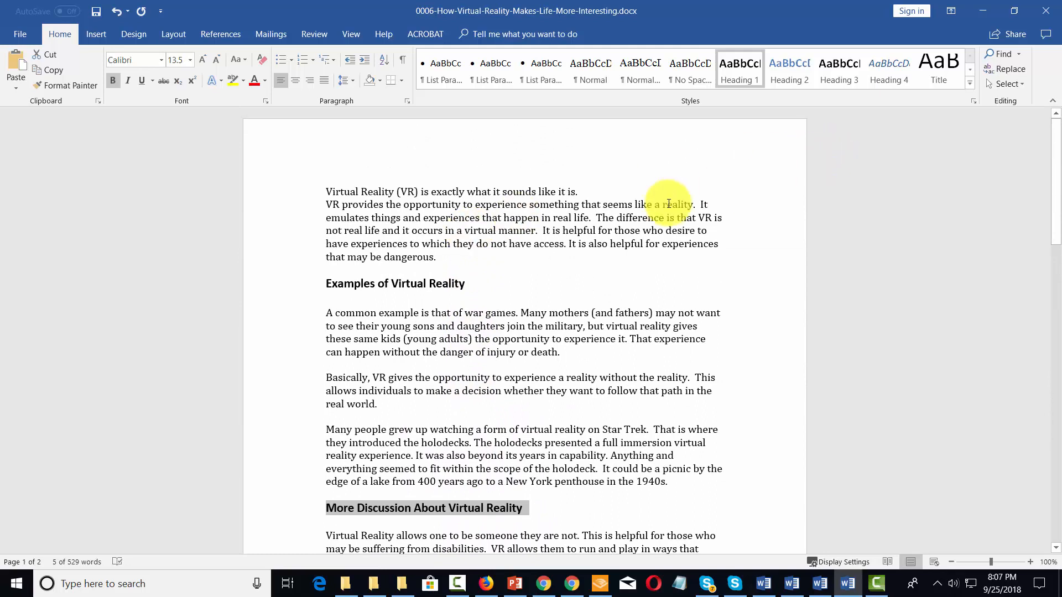
{"action": "left_click", "coordinate": [327, 204]}
{"action": "key", "text": "Return"}
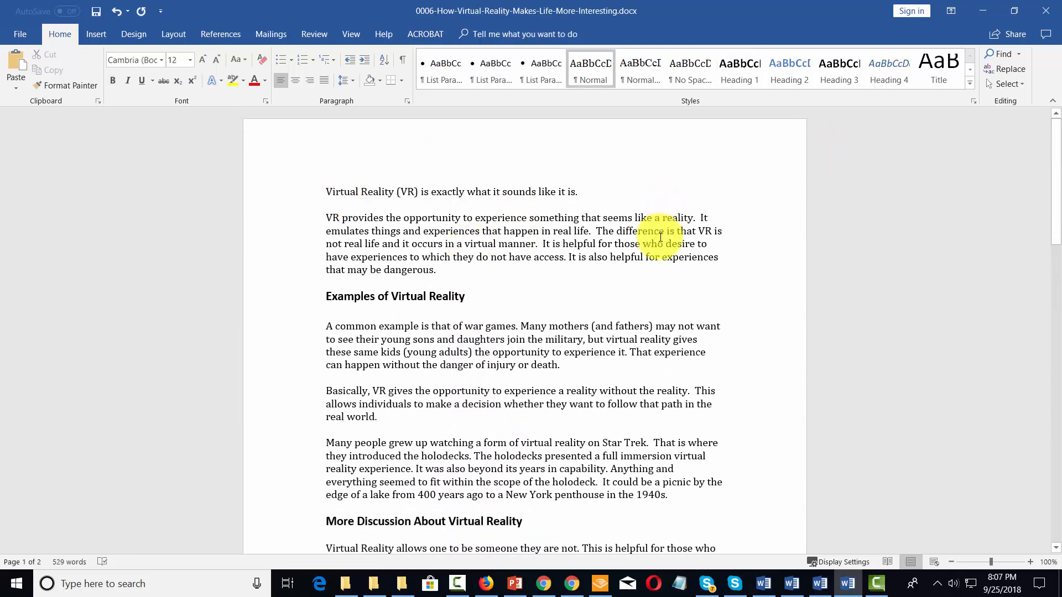
Change the opening sentence to Capitalize Each Word and remove its final period
{"action": "left_click_drag", "start_coordinate": [323, 190], "coordinate": [579, 193]}
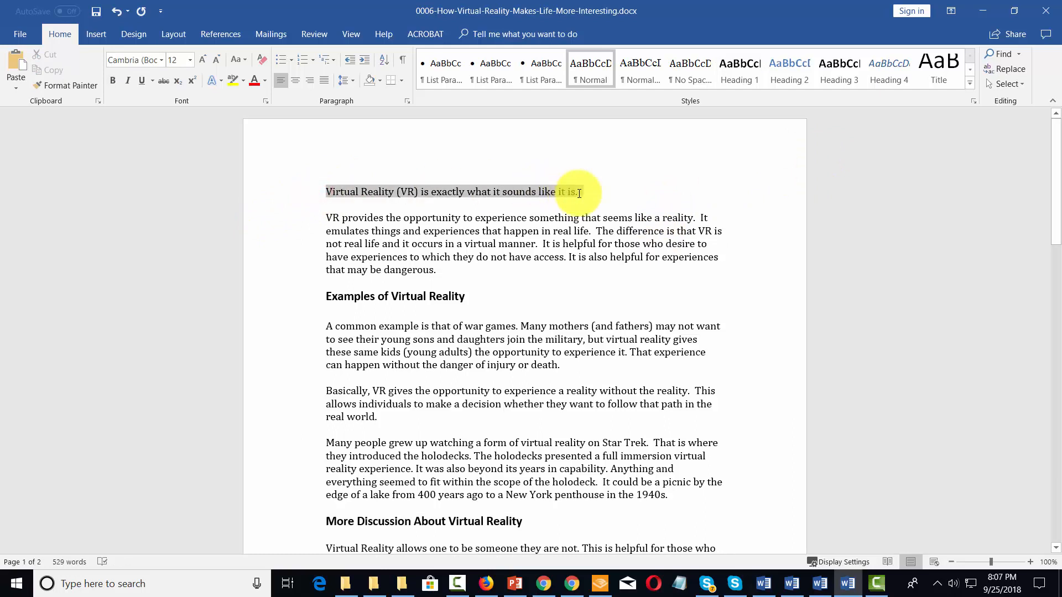
{"action": "left_click", "coordinate": [245, 59]}
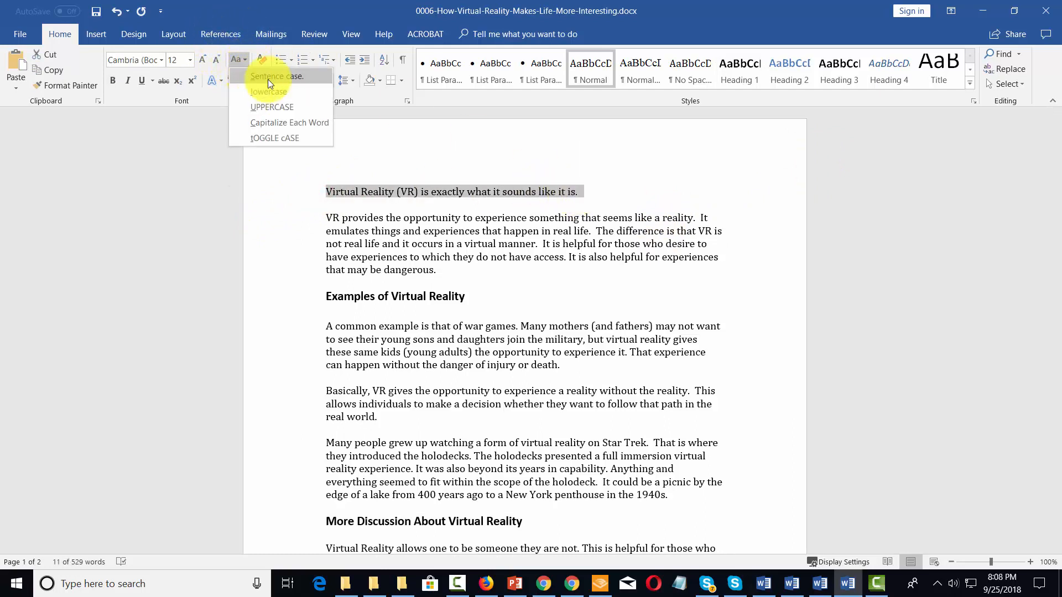
{"action": "left_click", "coordinate": [290, 123]}
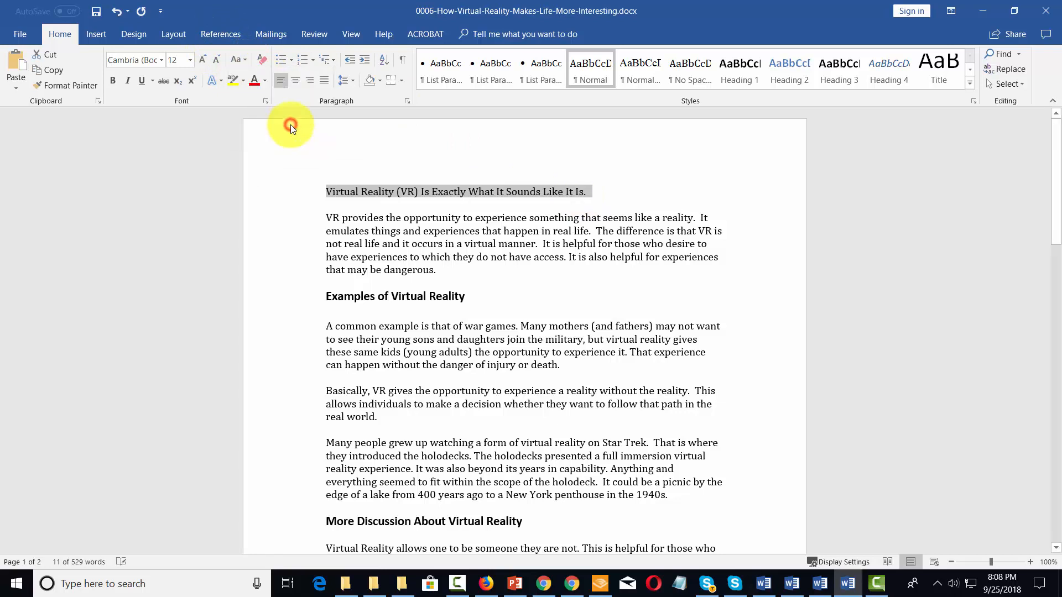
{"action": "left_click", "coordinate": [599, 191]}
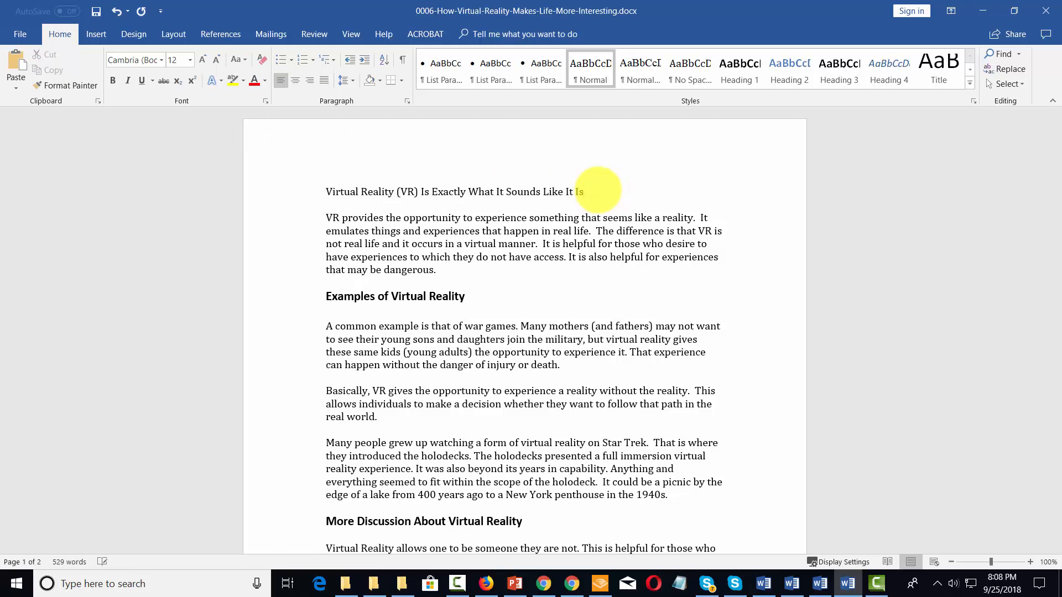
Apply the Title style to the opening line and center it on the page
{"action": "left_click_drag", "start_coordinate": [619, 190], "coordinate": [331, 191]}
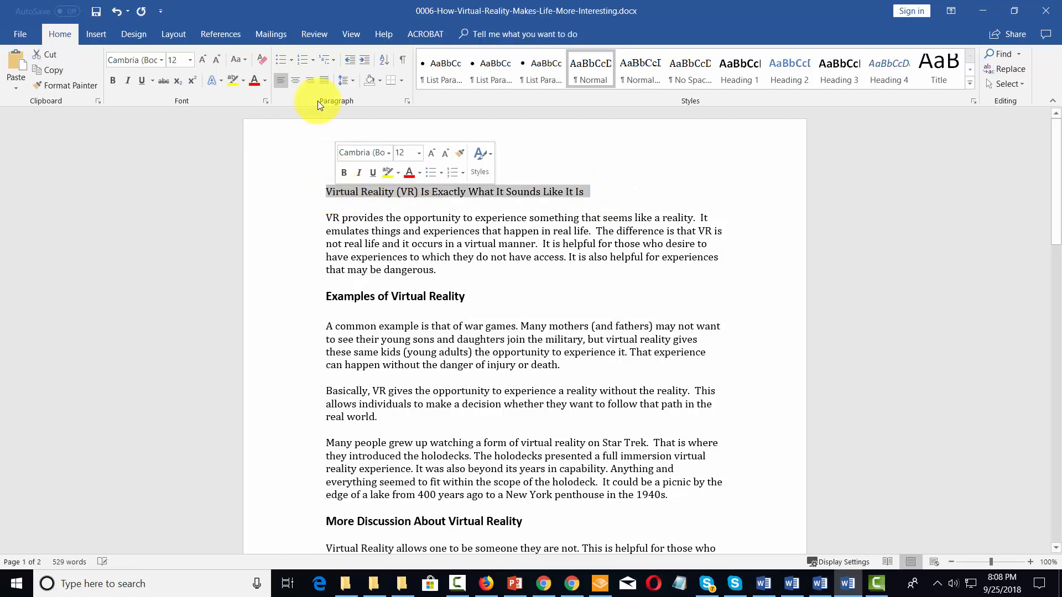
{"action": "left_click", "coordinate": [291, 81]}
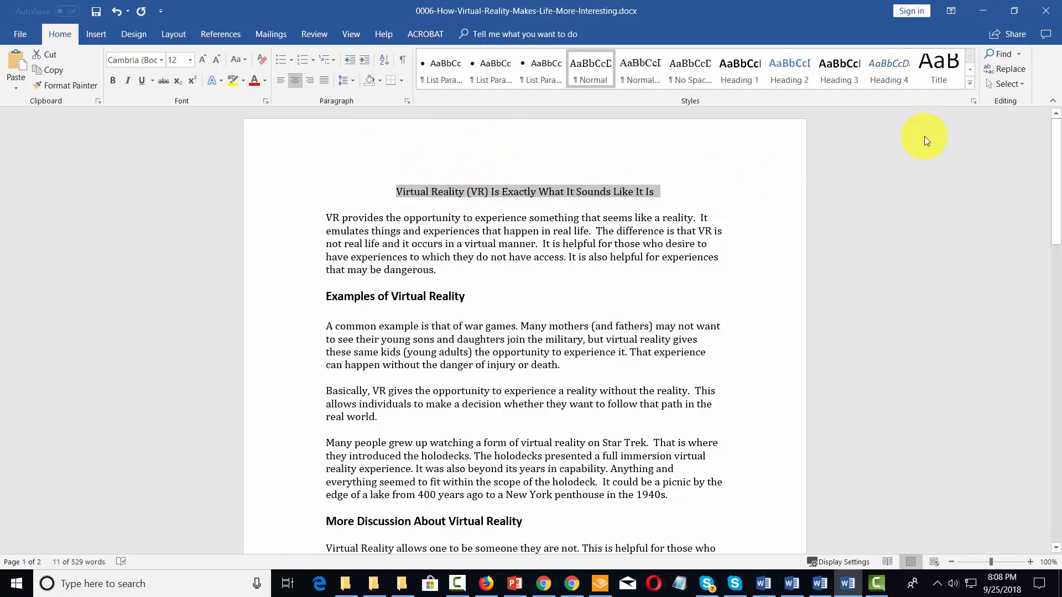
{"action": "left_click", "coordinate": [931, 64]}
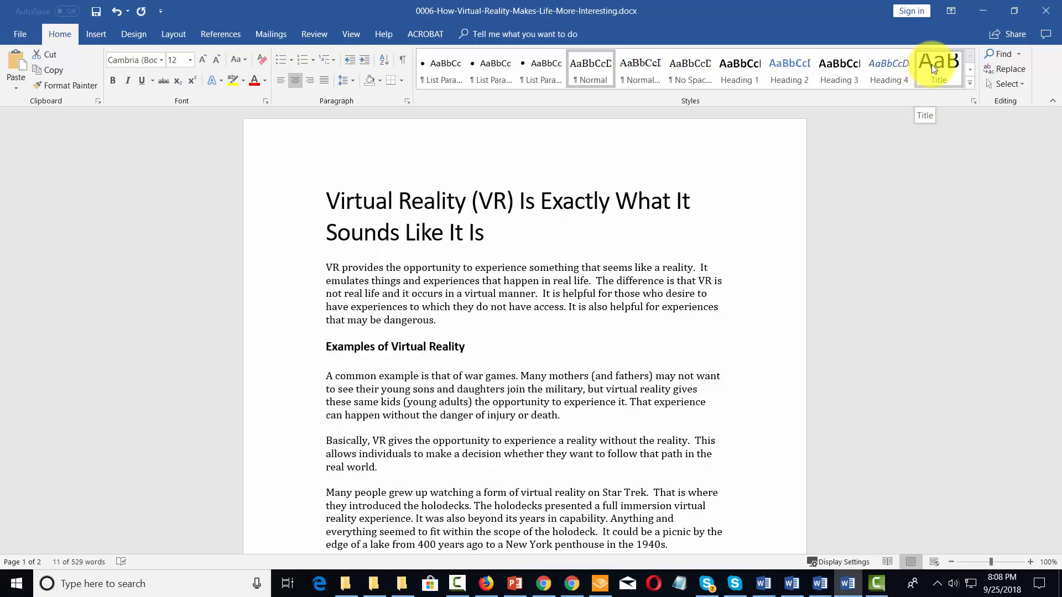
{"action": "left_click", "coordinate": [932, 64]}
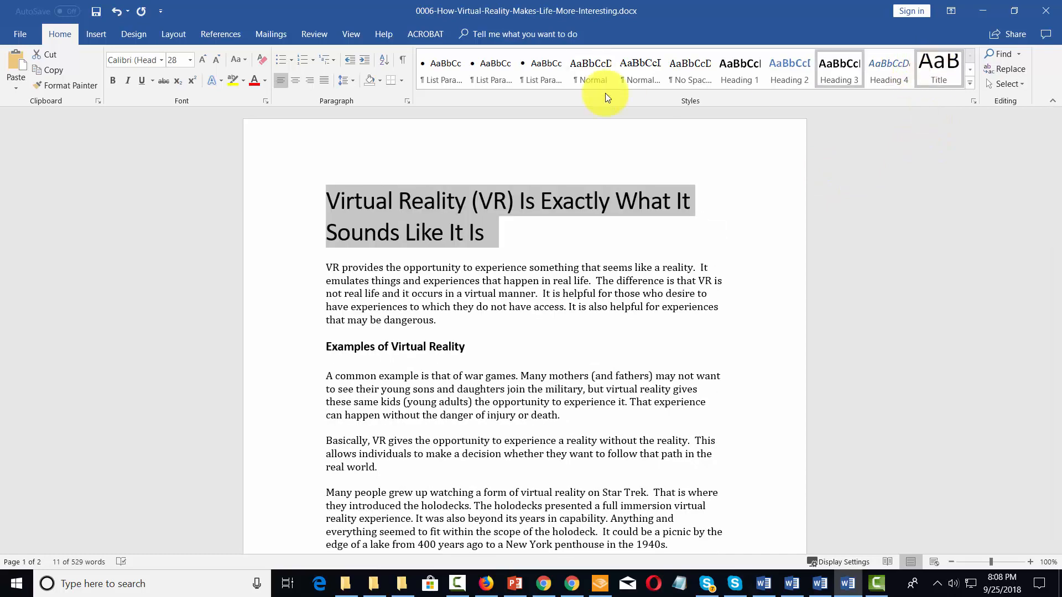
{"action": "left_click", "coordinate": [296, 81]}
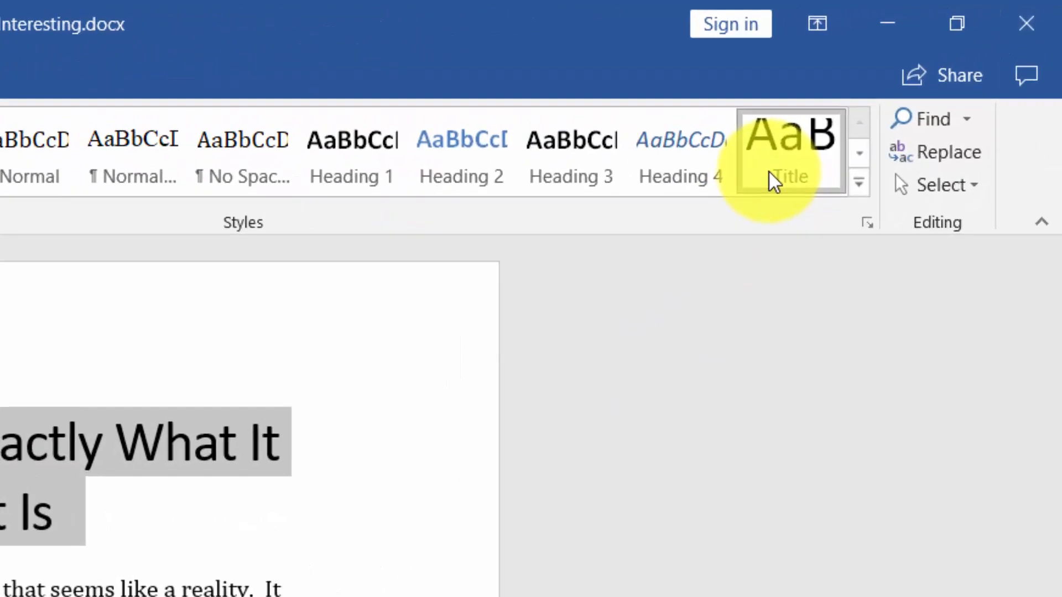
Modify the Title style so its paragraph alignment is centered
{"action": "right_click", "coordinate": [769, 172]}
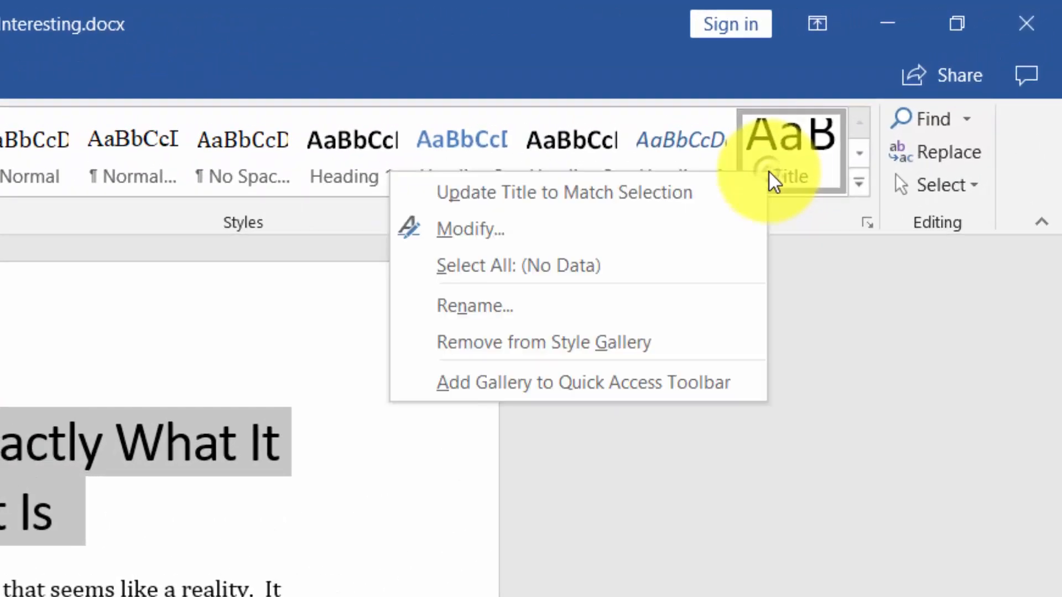
{"action": "left_click", "coordinate": [503, 231]}
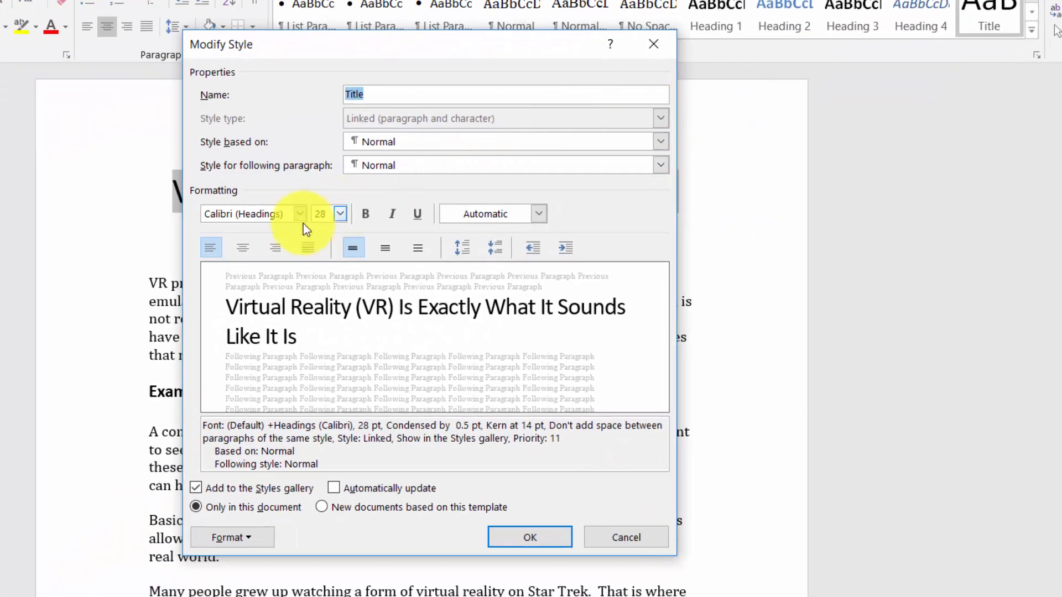
{"action": "left_click", "coordinate": [247, 250]}
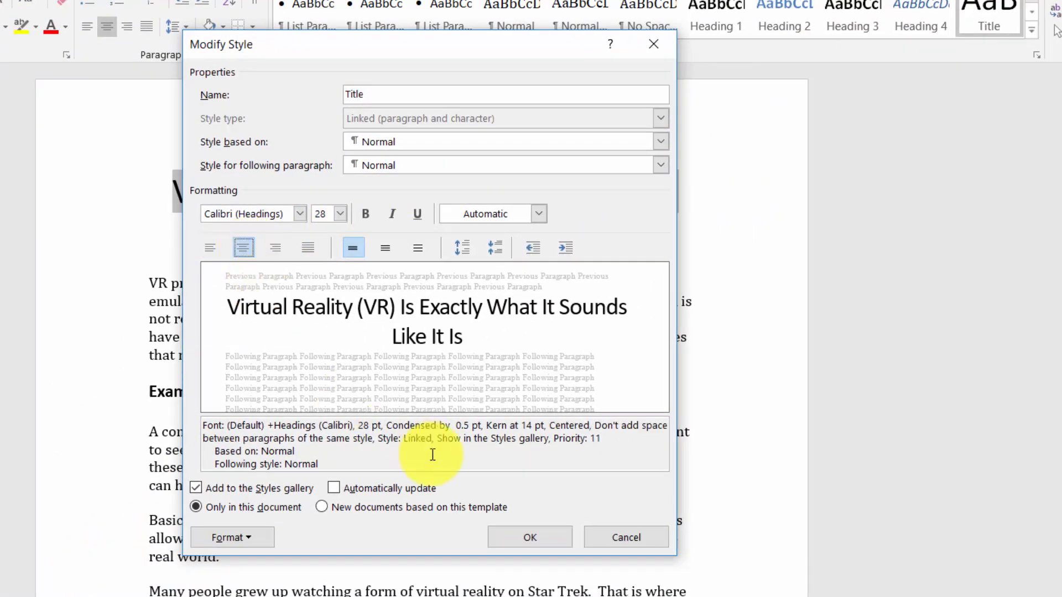
{"action": "left_click", "coordinate": [532, 531]}
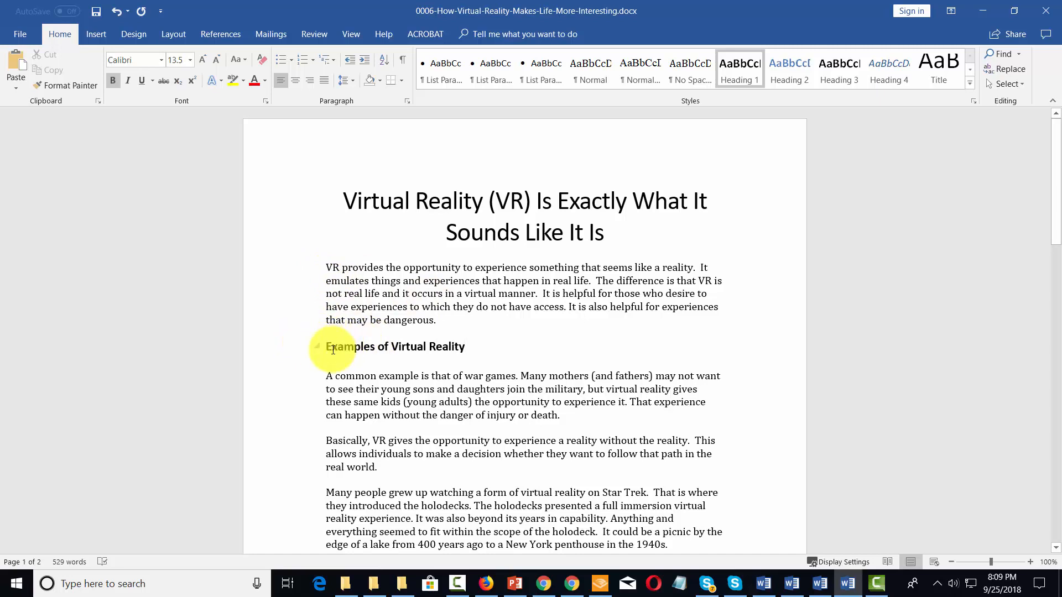
Add the line "The Opportunity of VR" above the first body paragraph and format it as Heading 1
{"action": "left_click", "coordinate": [323, 268]}
{"action": "type", "text": "The Opportunity of VR"}
{"action": "left_click_drag", "start_coordinate": [325, 268], "coordinate": [426, 268]}
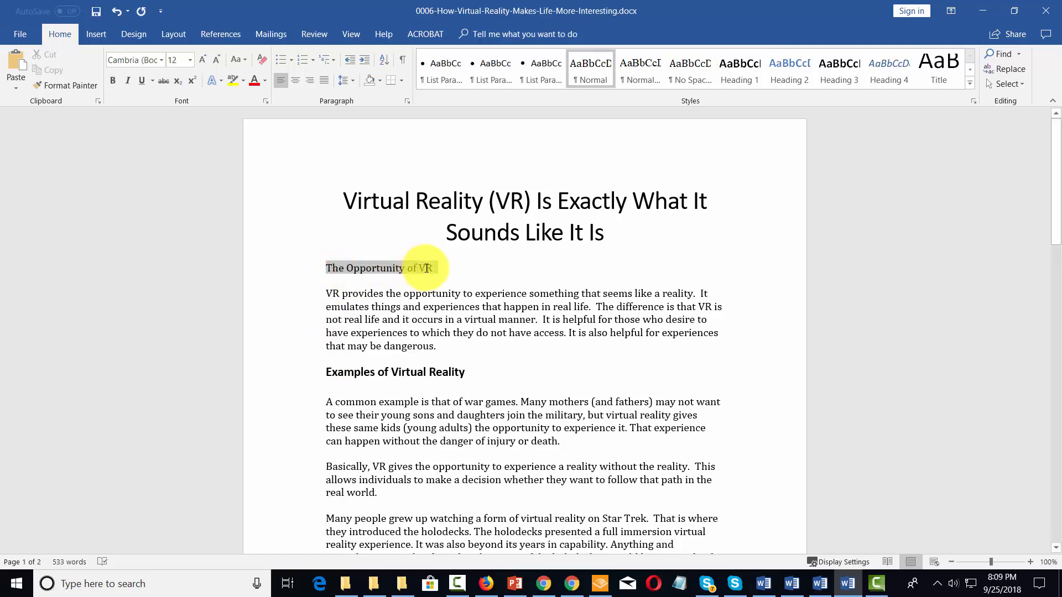
{"action": "left_click", "coordinate": [737, 68]}
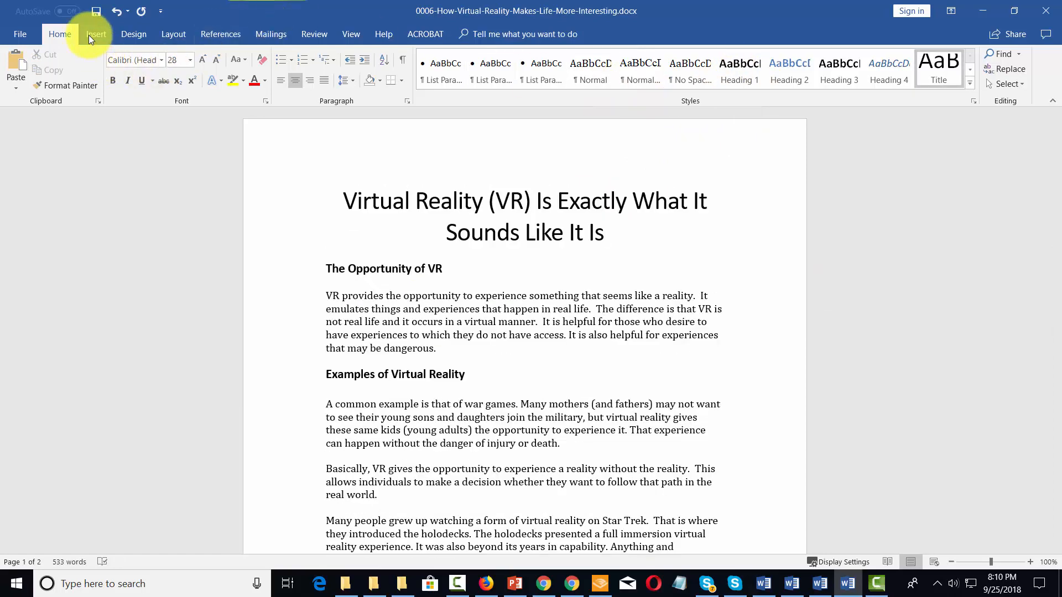
Insert a page break after the title so the body text starts on a new page
{"action": "left_click", "coordinate": [90, 34]}
{"action": "left_click", "coordinate": [42, 83]}
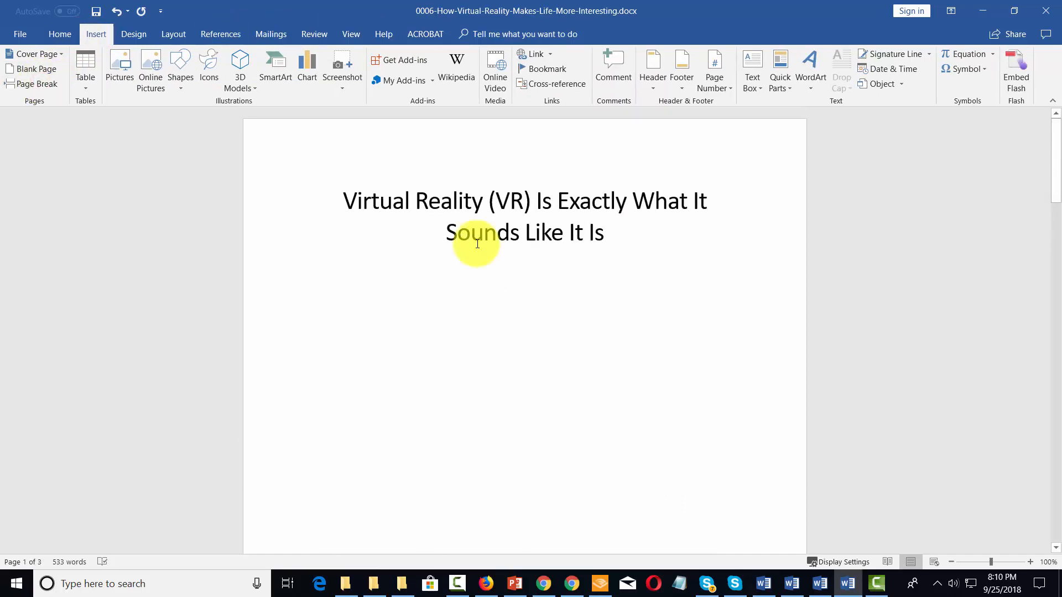
{"action": "scroll", "coordinate": [477, 244], "scroll_direction": "down", "scroll_amount": 2}
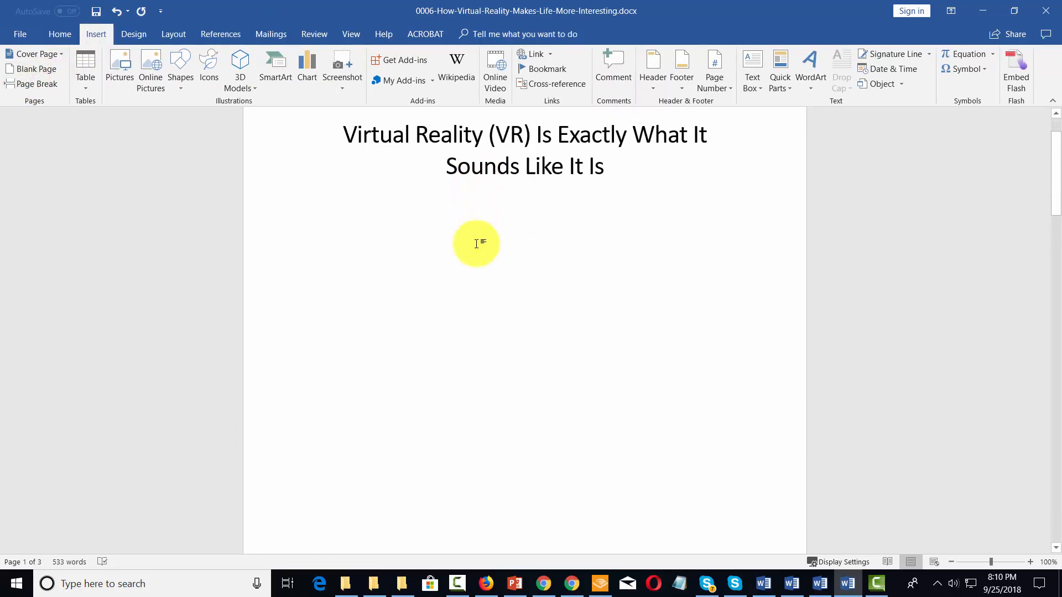
{"action": "scroll", "coordinate": [482, 243], "scroll_direction": "down", "scroll_amount": 2}
{"action": "scroll", "coordinate": [600, 194], "scroll_direction": "up", "scroll_amount": 3}
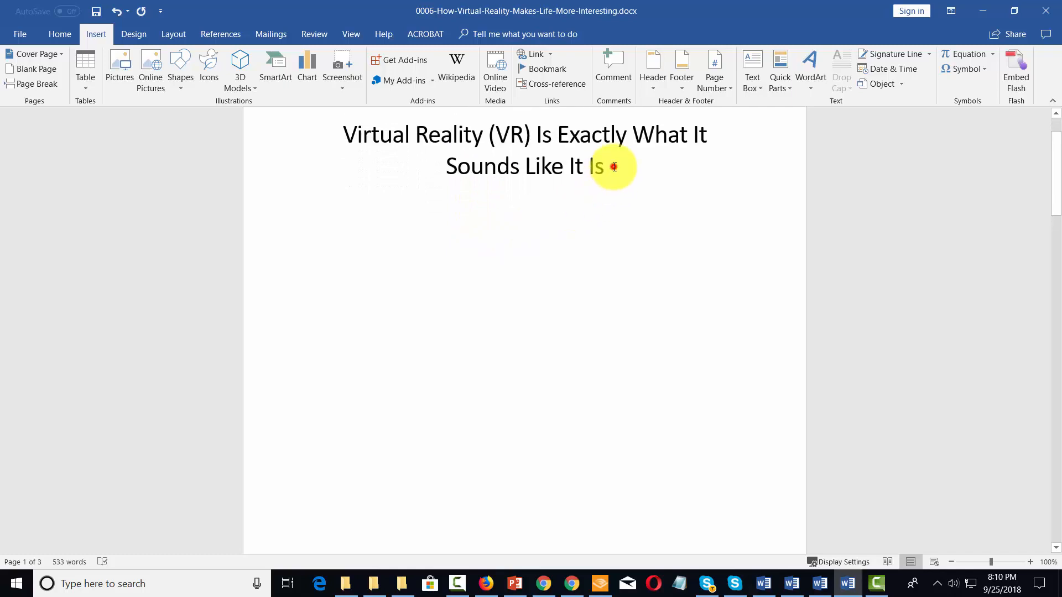
Insert a second page break at the end of the title to leave an empty page before the body text
{"action": "left_click", "coordinate": [613, 165]}
{"action": "left_click", "coordinate": [39, 82]}
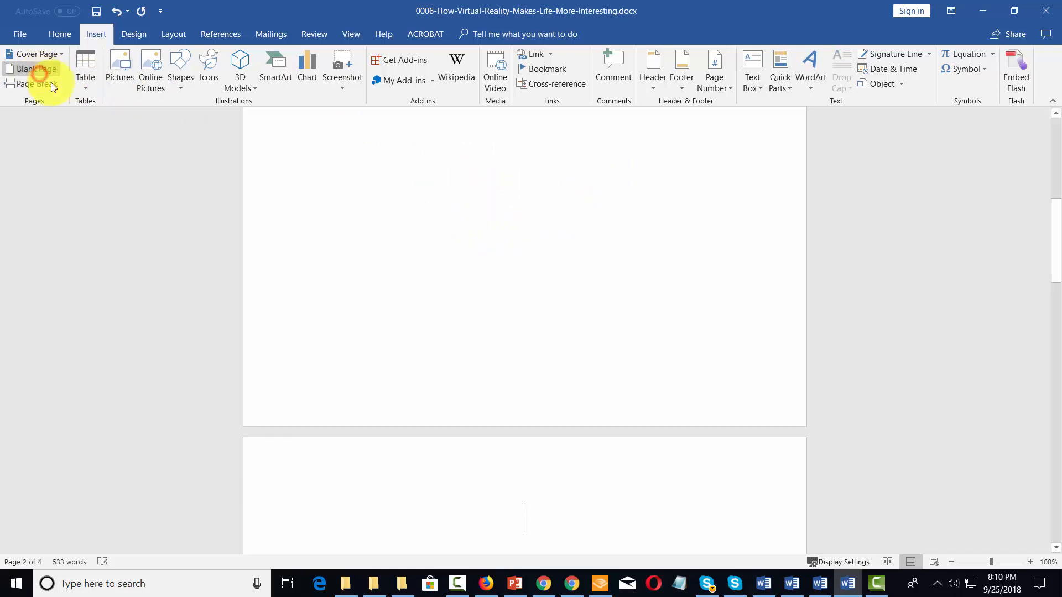
{"action": "scroll", "coordinate": [506, 282], "scroll_direction": "up", "scroll_amount": 3}
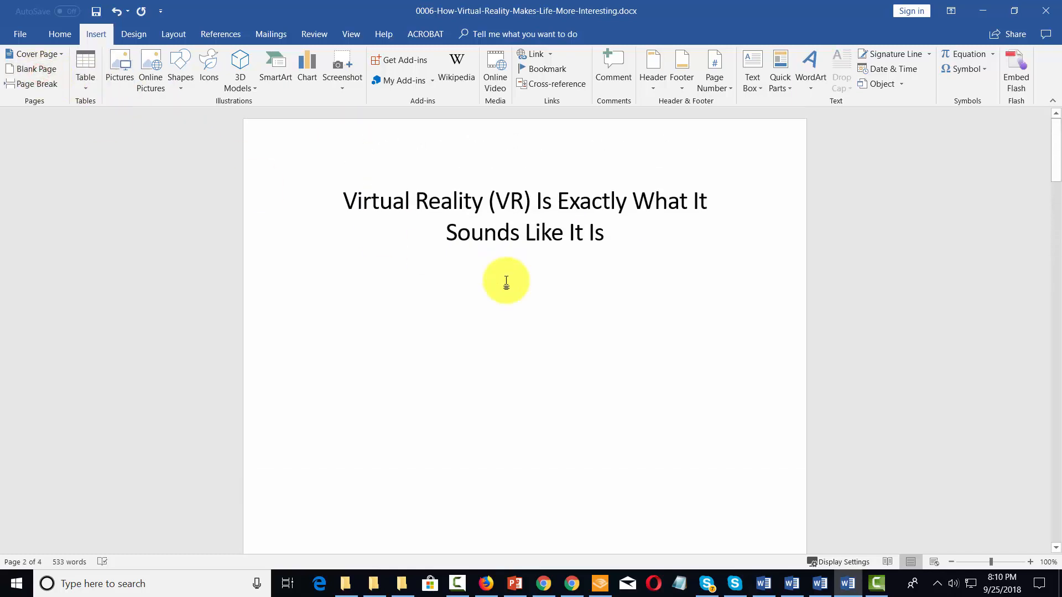
{"action": "scroll", "coordinate": [506, 281], "scroll_direction": "down", "scroll_amount": 10}
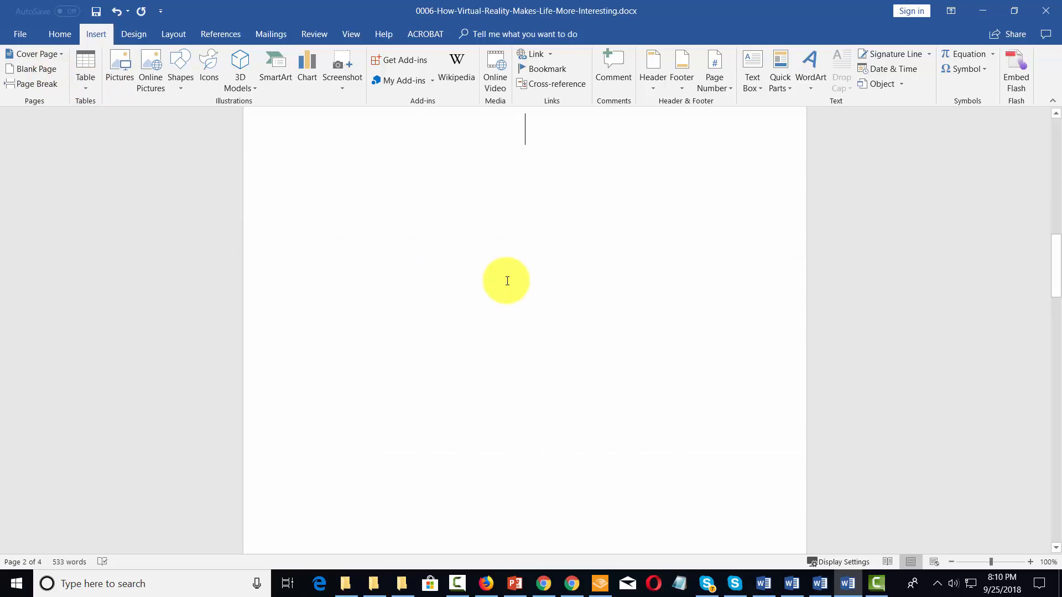
{"action": "scroll", "coordinate": [507, 281], "scroll_direction": "down", "scroll_amount": 10}
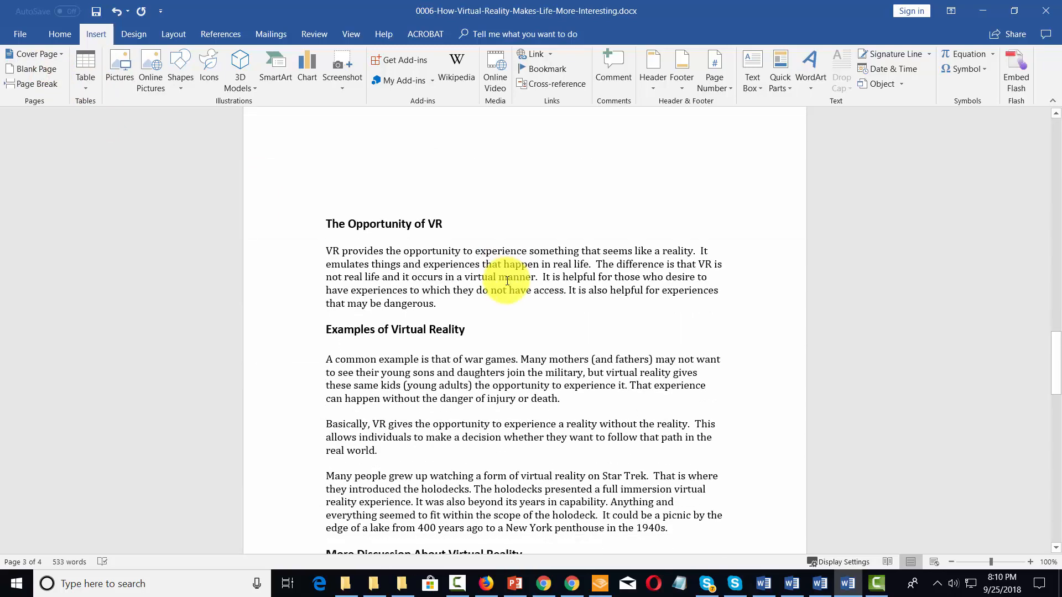
{"action": "scroll", "coordinate": [501, 240], "scroll_direction": "up", "scroll_amount": 10}
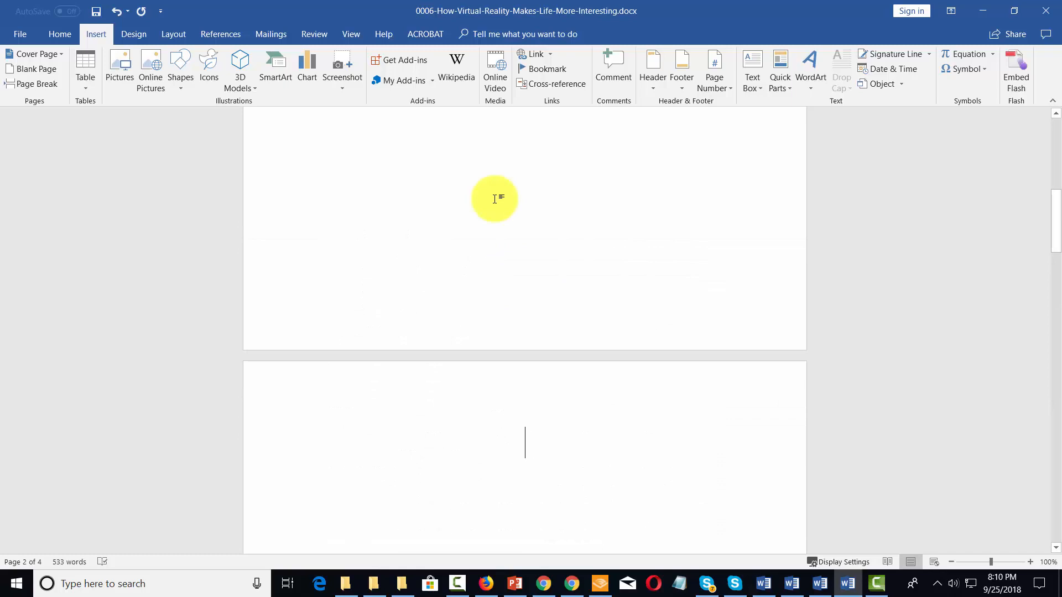
Insert a table of contents in the Automatic Table 1 format on the empty second page
{"action": "left_click", "coordinate": [210, 34]}
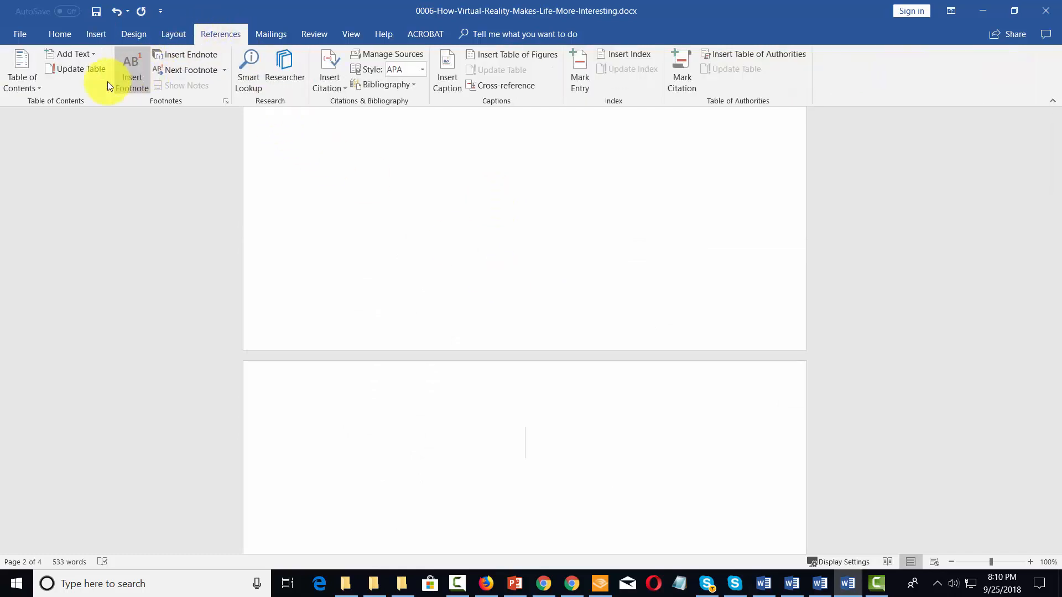
{"action": "left_click", "coordinate": [38, 87]}
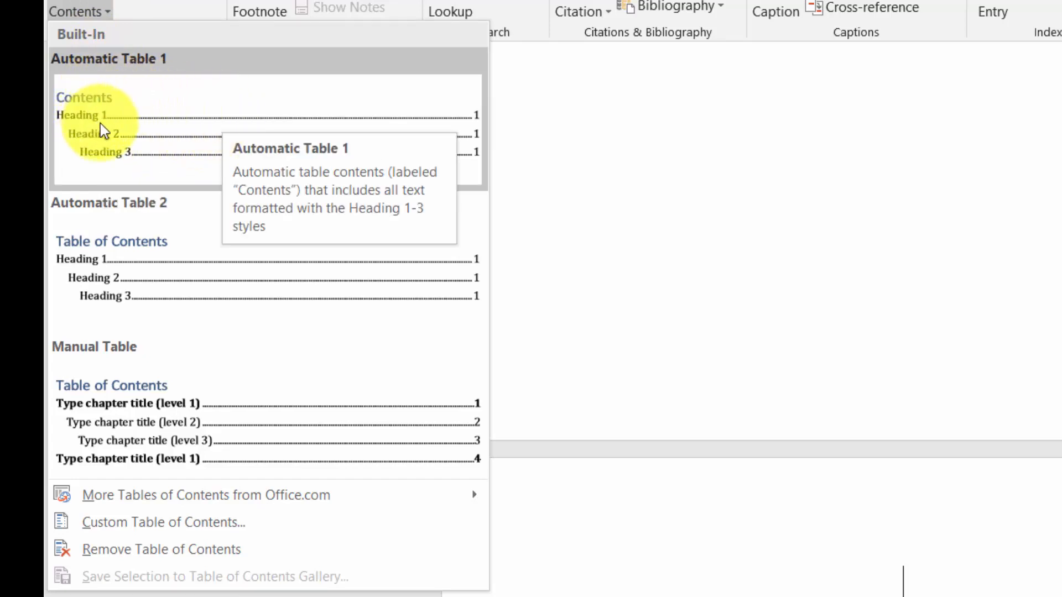
{"action": "left_click", "coordinate": [133, 136]}
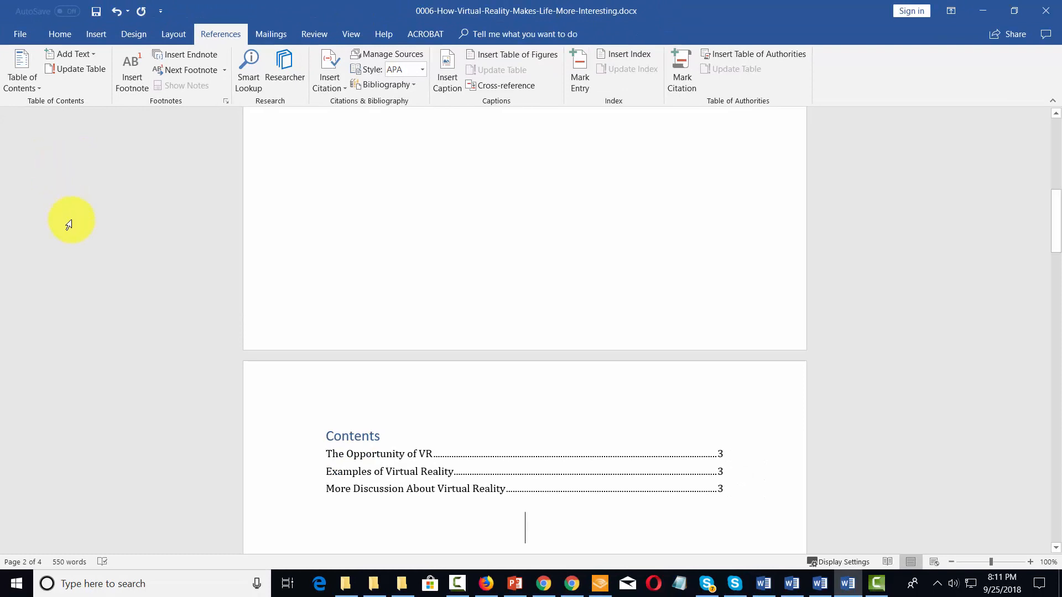
{"action": "scroll", "coordinate": [60, 216], "scroll_direction": "down", "scroll_amount": 3}
{"action": "scroll", "coordinate": [366, 277], "scroll_direction": "down", "scroll_amount": 2}
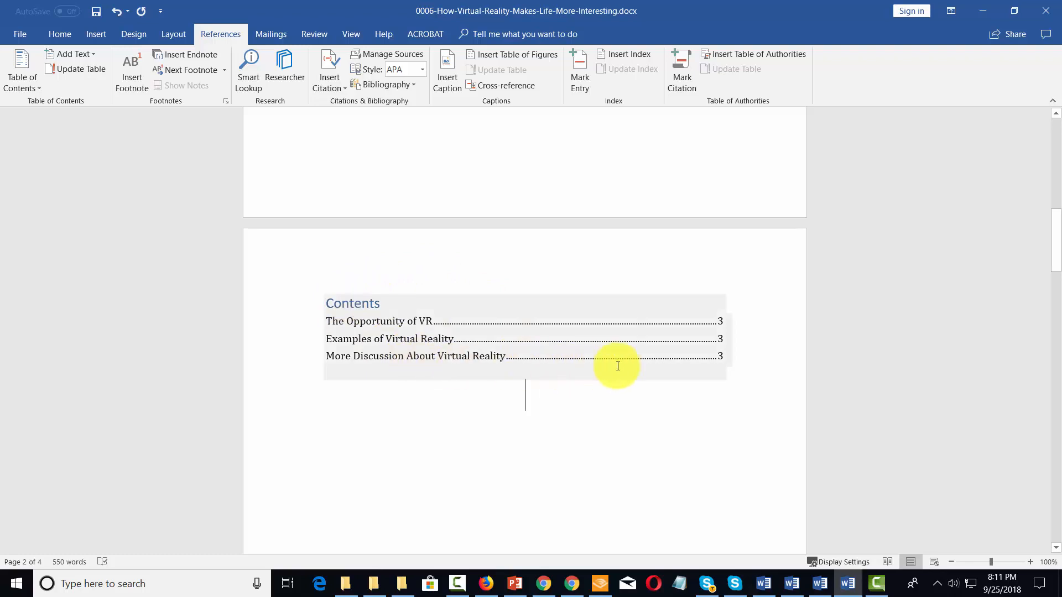
{"action": "scroll", "coordinate": [650, 365], "scroll_direction": "up", "scroll_amount": 3}
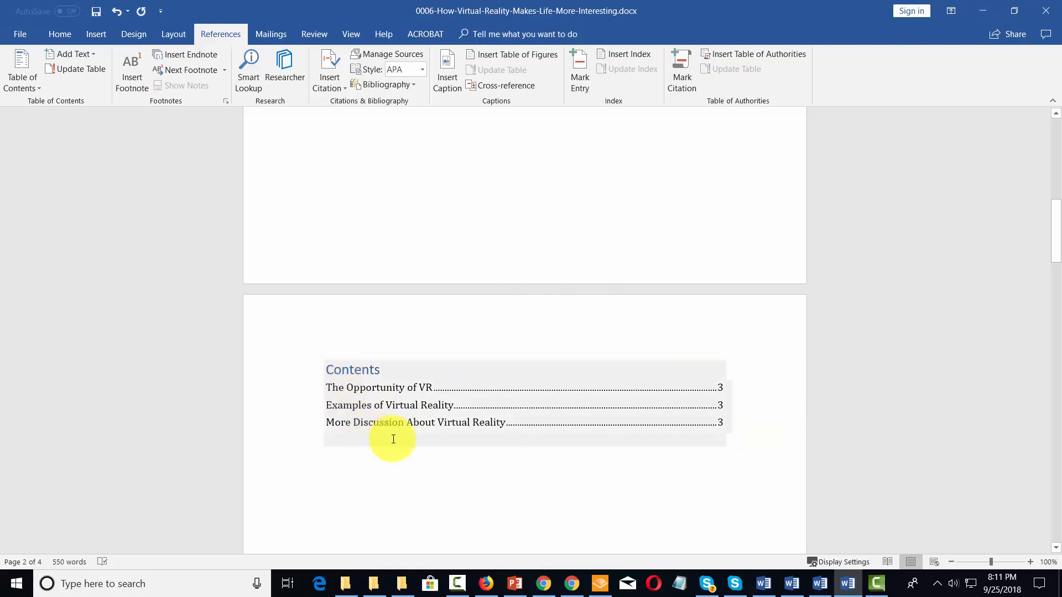
Insert a page break after the paragraph under "The Opportunity of VR" so "Examples of Virtual Reality" starts on a new page
{"action": "scroll", "coordinate": [393, 439], "scroll_direction": "down", "scroll_amount": 10}
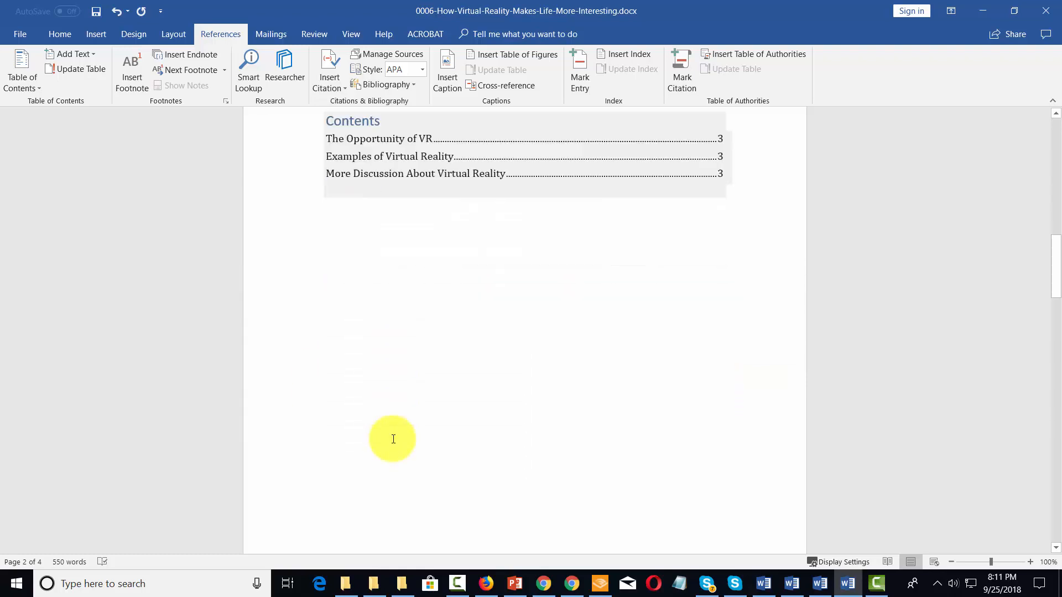
{"action": "scroll", "coordinate": [393, 439], "scroll_direction": "down", "scroll_amount": 5}
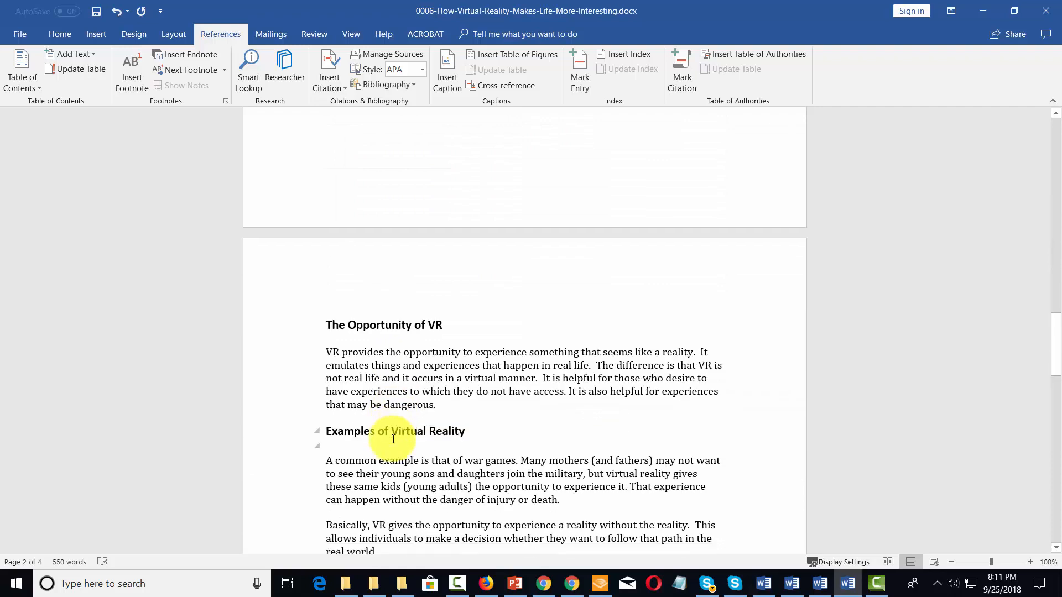
{"action": "left_click", "coordinate": [449, 405]}
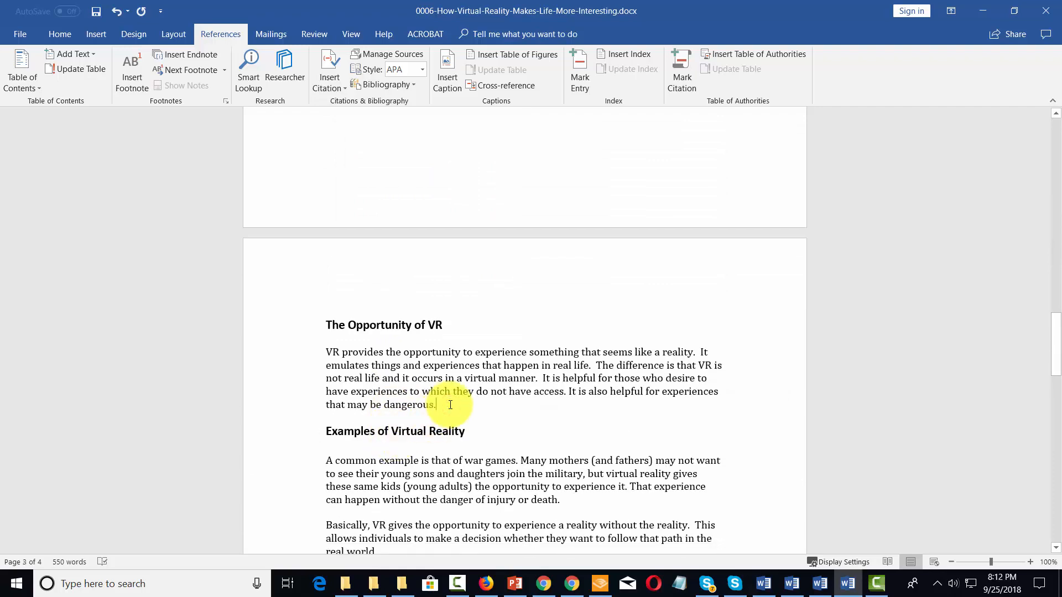
{"action": "left_click", "coordinate": [98, 36]}
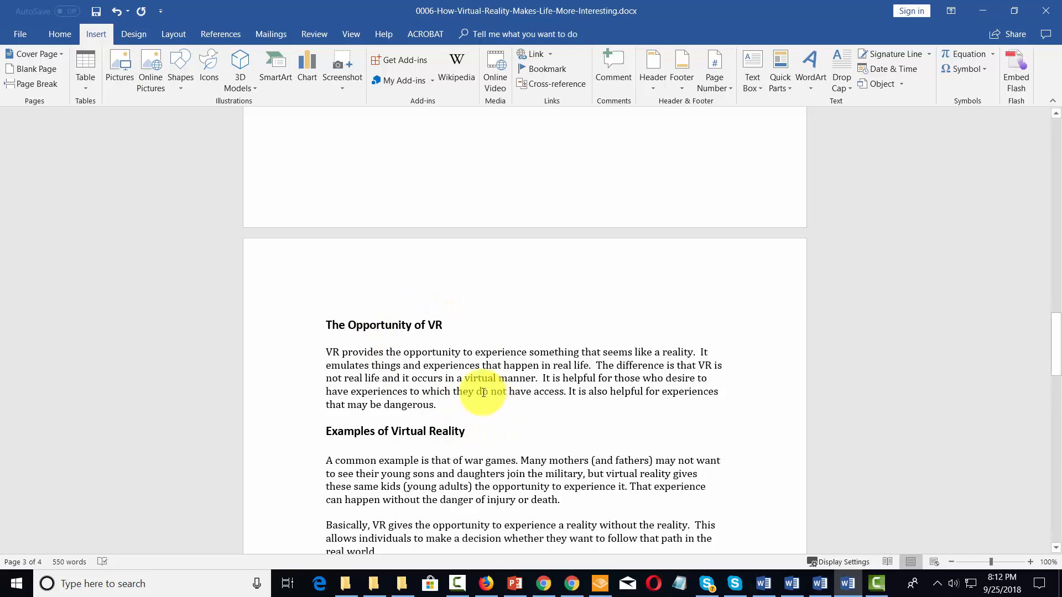
{"action": "left_click", "coordinate": [42, 85]}
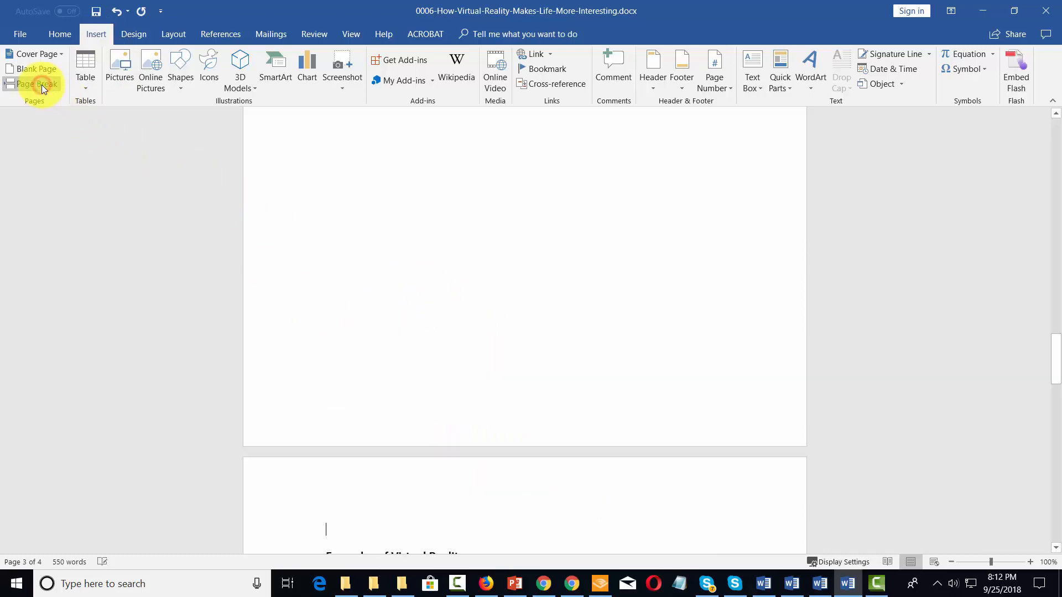
Insert a page break after the Star Trek paragraph so "More Discussion About Virtual Reality" starts on its own page
{"action": "scroll", "coordinate": [543, 304], "scroll_direction": "down", "scroll_amount": 5}
{"action": "scroll", "coordinate": [542, 306], "scroll_direction": "down", "scroll_amount": 3}
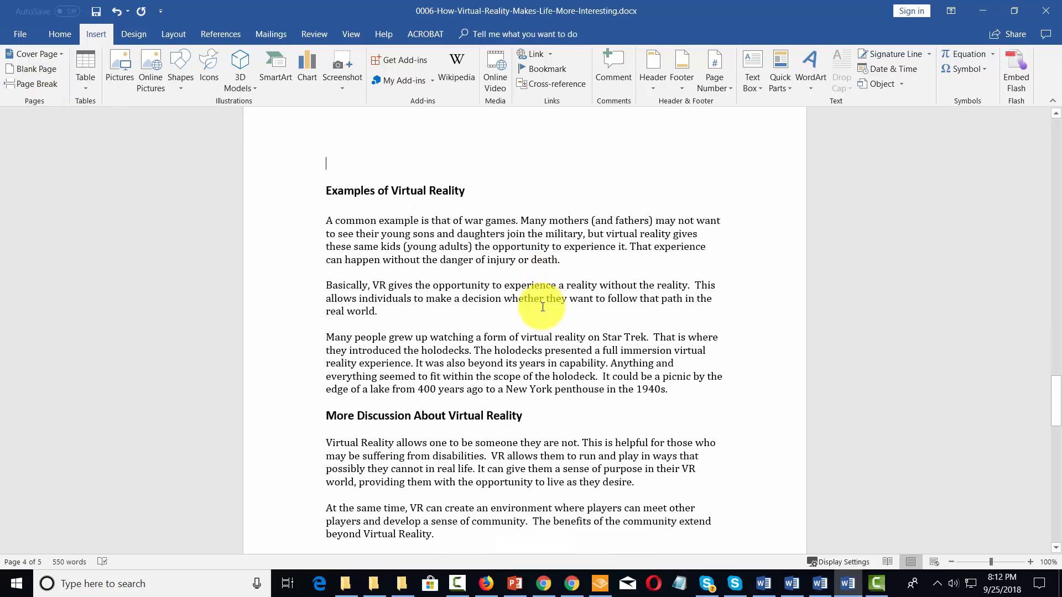
{"action": "left_click", "coordinate": [668, 389]}
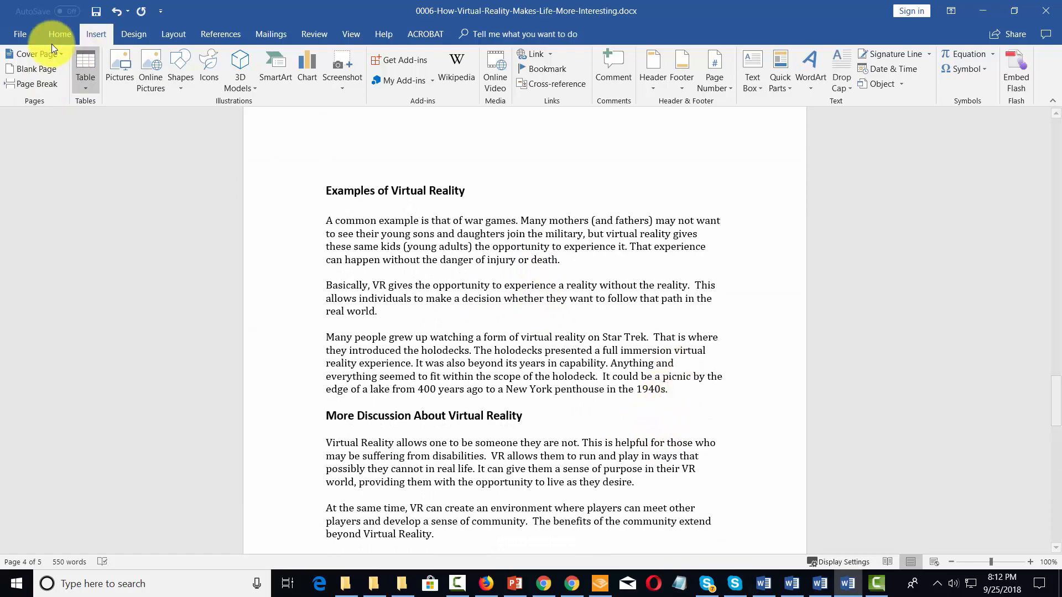
{"action": "left_click", "coordinate": [25, 86]}
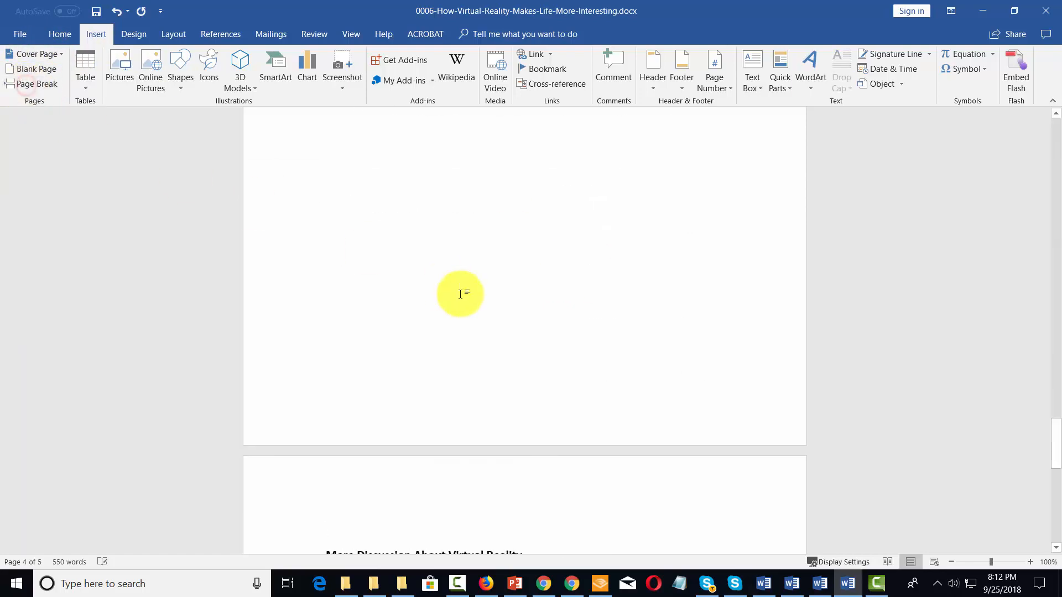
Update the table of contents with the page numbers only option and deselect the table
{"action": "scroll", "coordinate": [459, 292], "scroll_direction": "down", "scroll_amount": 8}
{"action": "scroll", "coordinate": [461, 293], "scroll_direction": "up", "scroll_amount": 5}
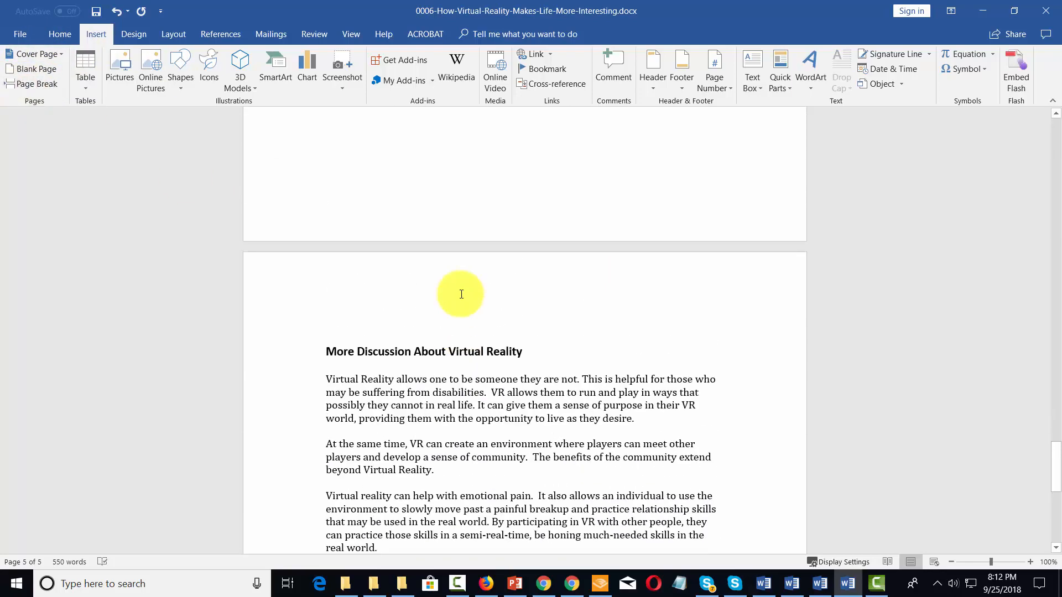
{"action": "scroll", "coordinate": [461, 293], "scroll_direction": "down", "scroll_amount": 15}
{"action": "scroll", "coordinate": [461, 294], "scroll_direction": "up", "scroll_amount": 2}
{"action": "scroll", "coordinate": [462, 294], "scroll_direction": "up", "scroll_amount": 3}
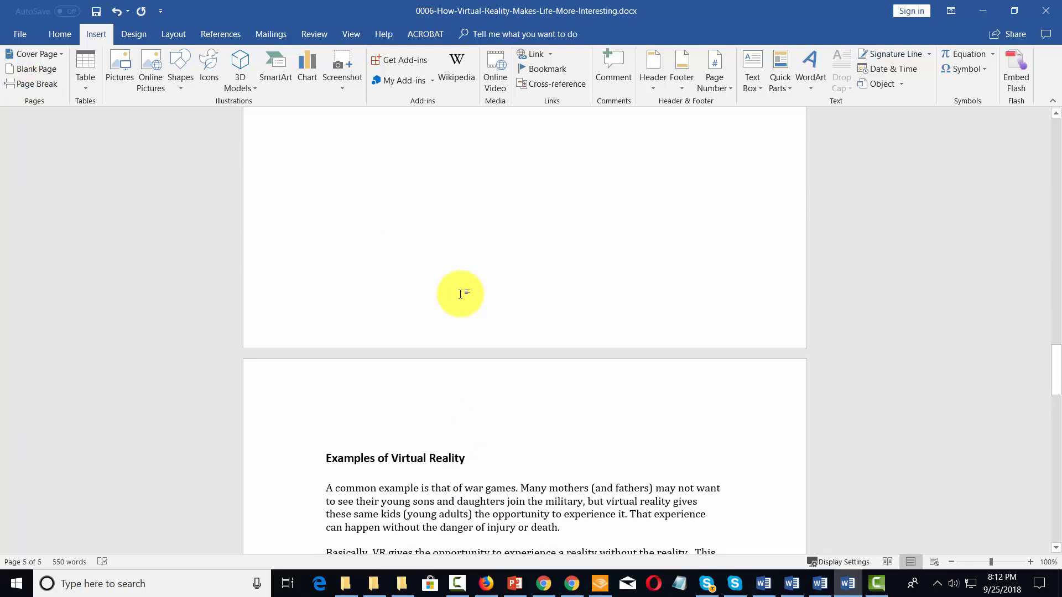
{"action": "scroll", "coordinate": [461, 293], "scroll_direction": "down", "scroll_amount": 15}
{"action": "scroll", "coordinate": [461, 294], "scroll_direction": "up", "scroll_amount": 4}
{"action": "scroll", "coordinate": [461, 293], "scroll_direction": "up", "scroll_amount": 15}
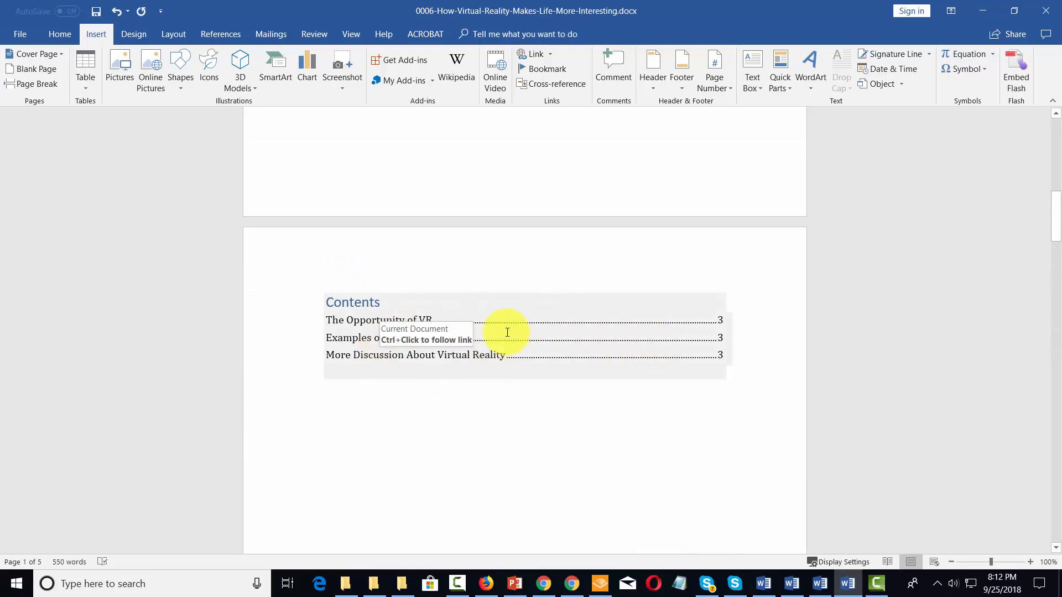
{"action": "left_click", "coordinate": [230, 34]}
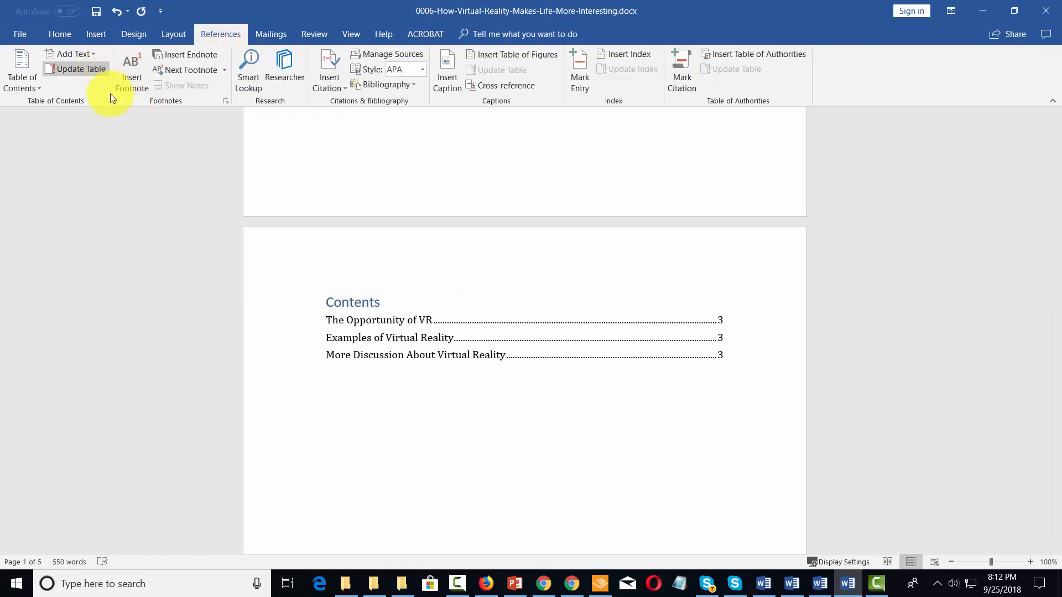
{"action": "left_click", "coordinate": [441, 337]}
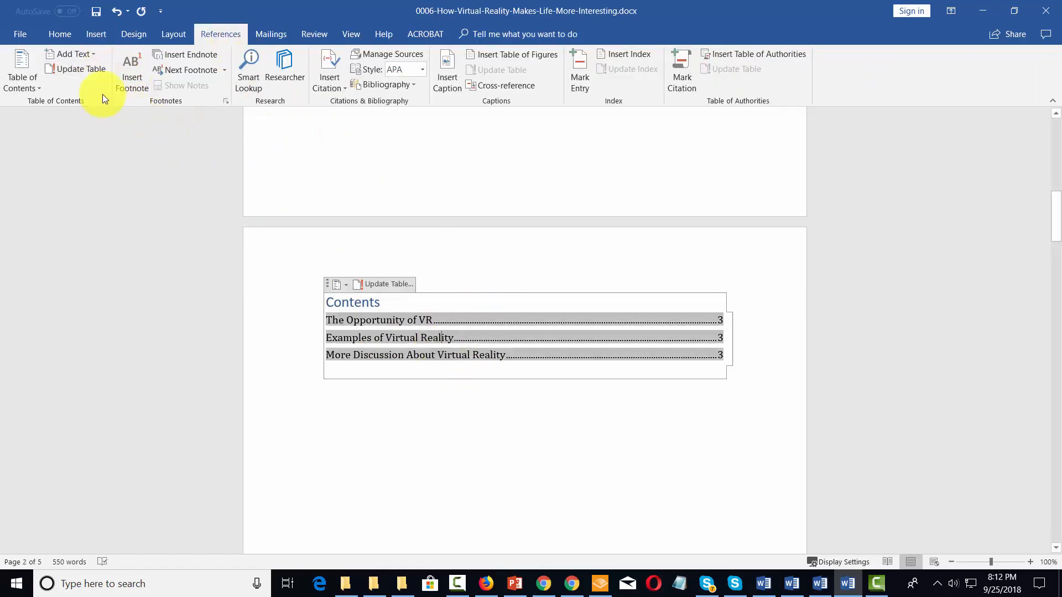
{"action": "left_click", "coordinate": [74, 70]}
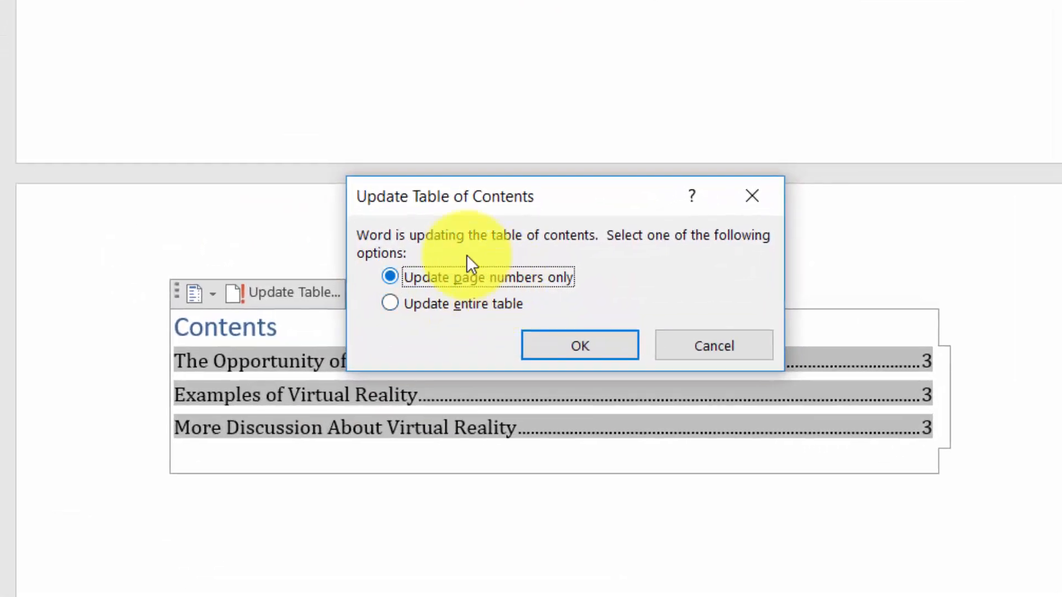
{"action": "left_click", "coordinate": [572, 347]}
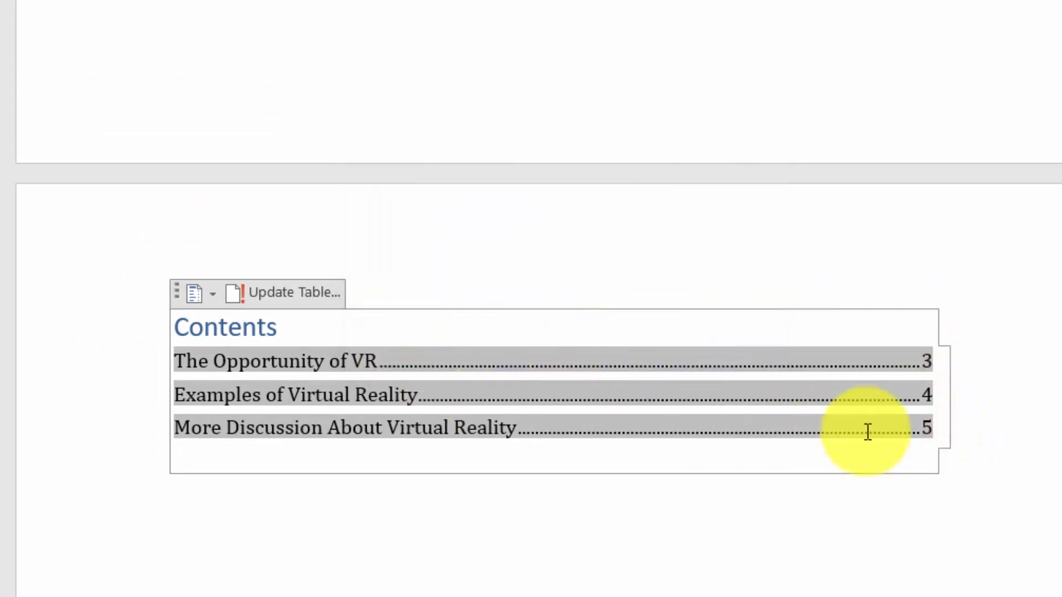
{"action": "left_click", "coordinate": [898, 554]}
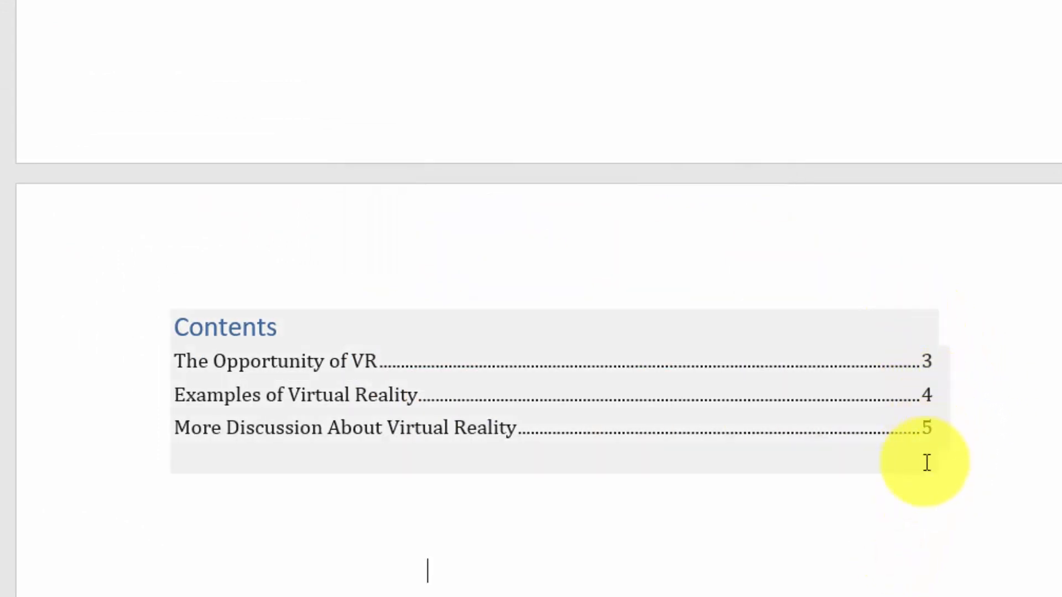